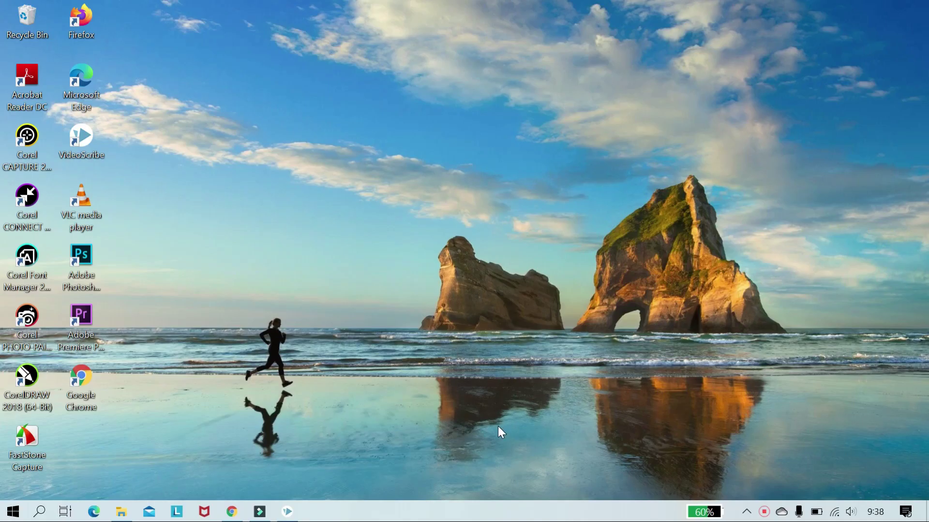
Step: Launch Google Chrome from the Windows taskbar
{"action": "left_click", "coordinate": [232, 512]}
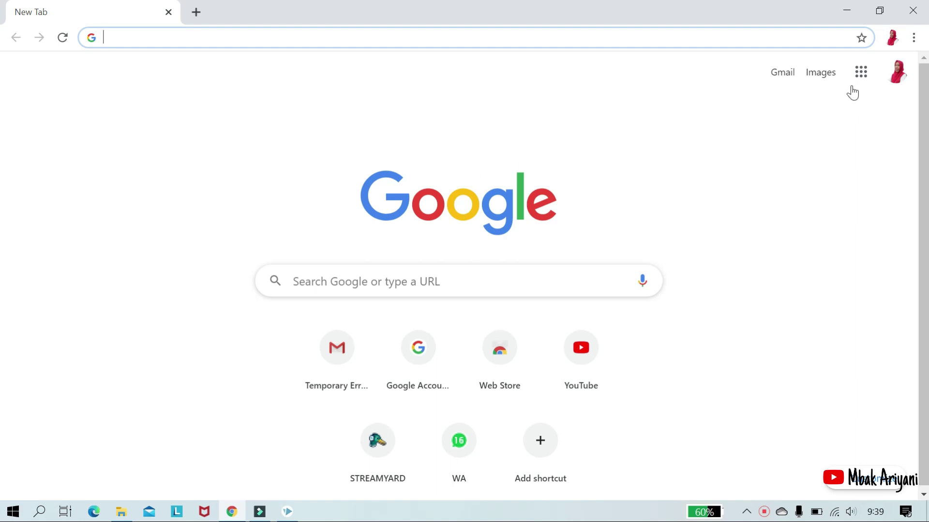
Step: Open Google Classroom from the Google apps launcher and enter the IPS Kelas 9A class
{"action": "left_click", "coordinate": [861, 72]}
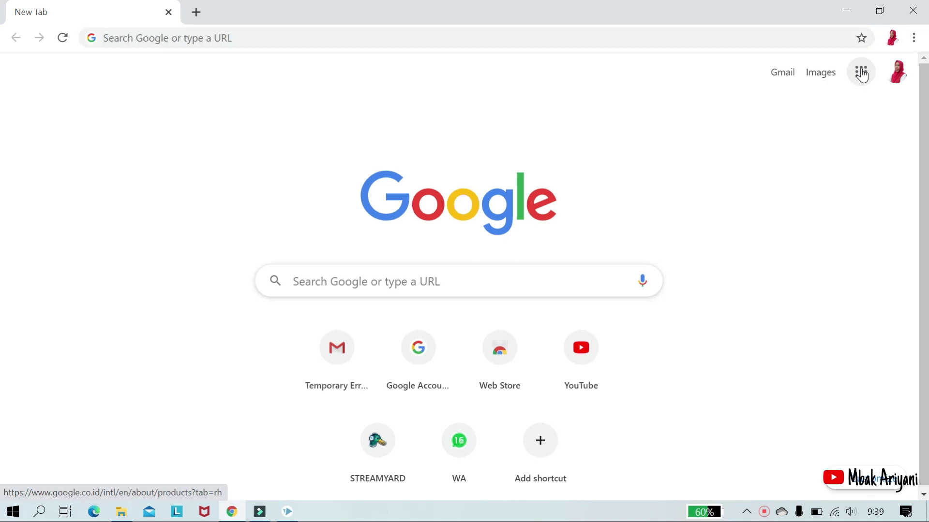
{"action": "left_click", "coordinate": [715, 216]}
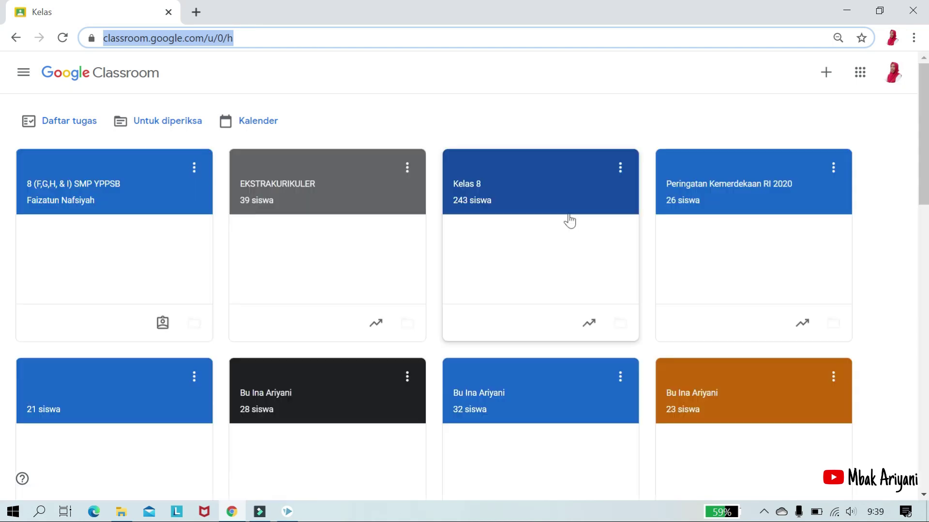
{"action": "scroll", "coordinate": [545, 264], "scroll_direction": "down", "scroll_amount": 2}
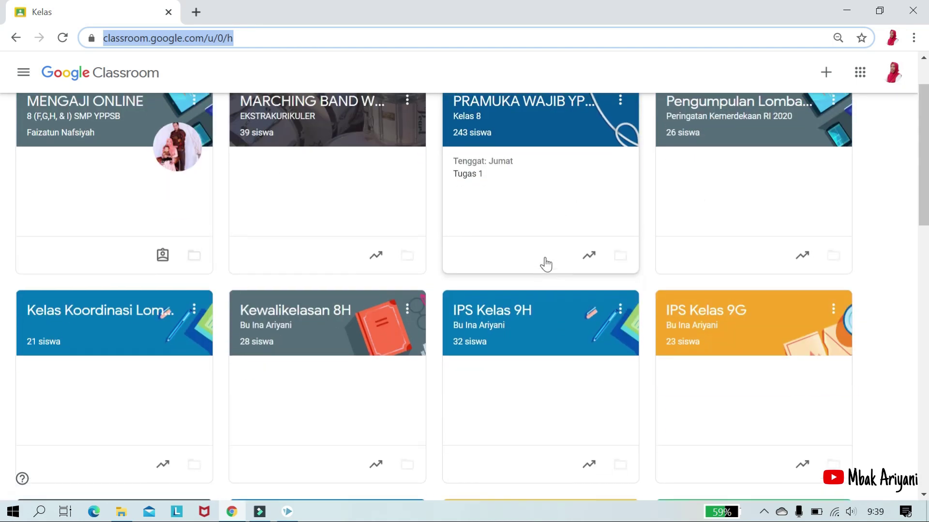
{"action": "scroll", "coordinate": [546, 264], "scroll_direction": "up", "scroll_amount": 2}
{"action": "scroll", "coordinate": [771, 234], "scroll_direction": "down", "scroll_amount": 3}
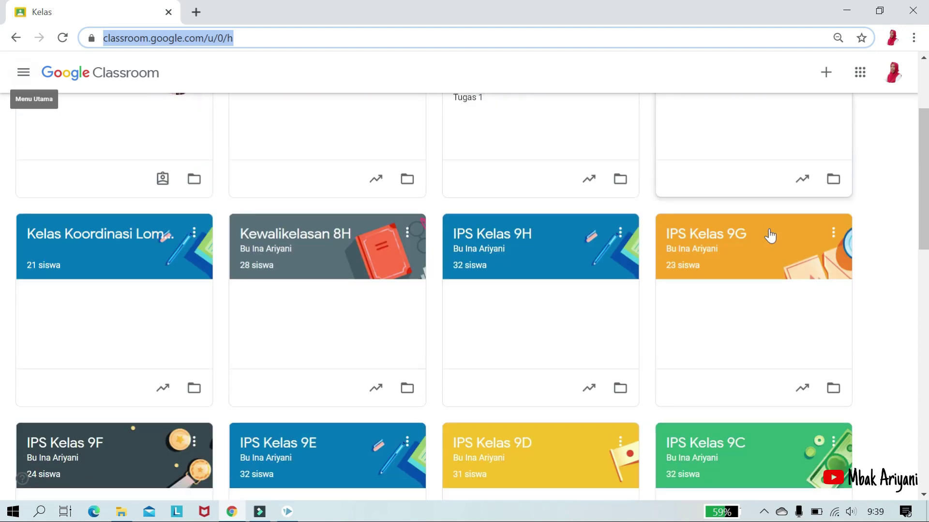
{"action": "scroll", "coordinate": [667, 355], "scroll_direction": "down", "scroll_amount": 3}
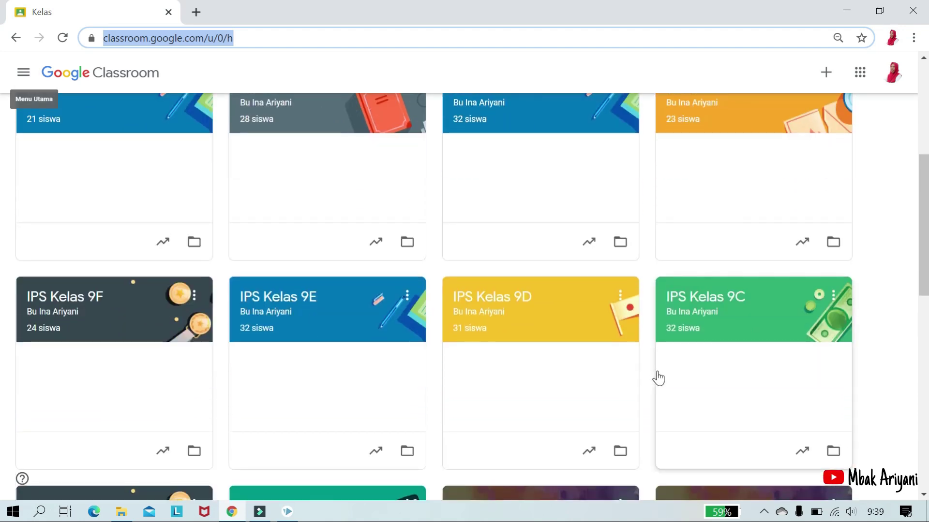
{"action": "scroll", "coordinate": [658, 378], "scroll_direction": "down", "scroll_amount": 2}
{"action": "left_click", "coordinate": [283, 439]}
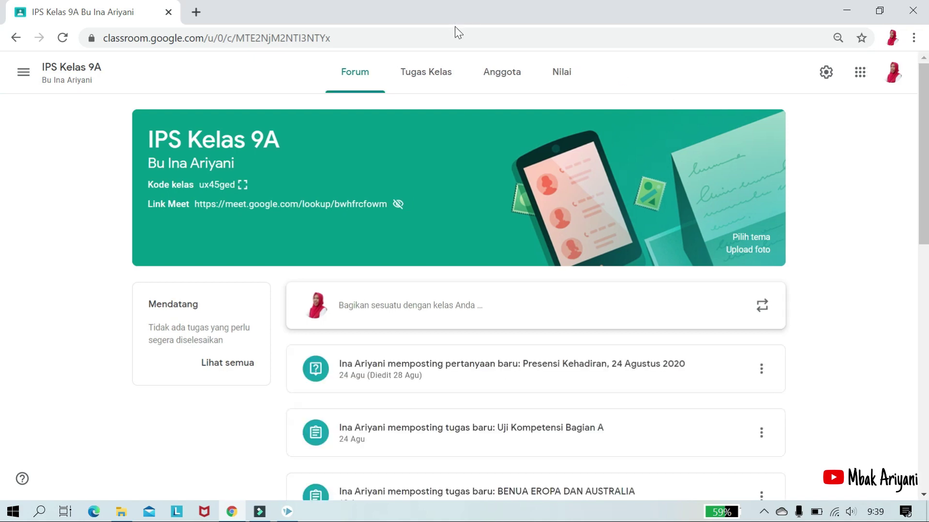
Step: Switch to the Tugas Kelas page and open the + Buat create menu
{"action": "left_click", "coordinate": [426, 75]}
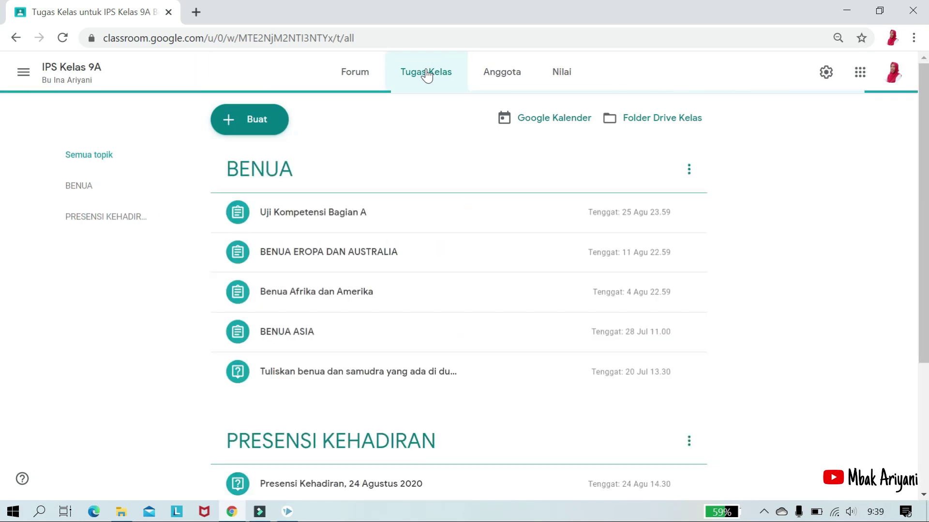
{"action": "left_click", "coordinate": [252, 125]}
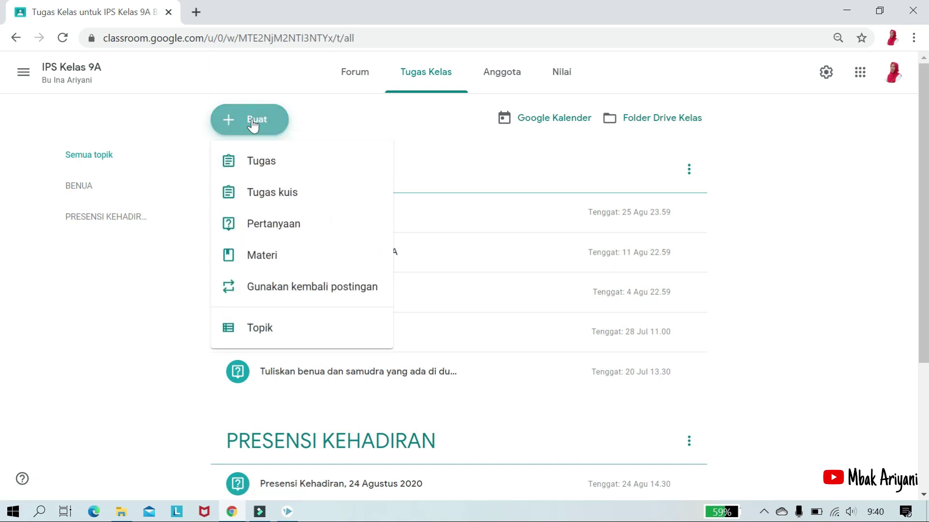
Step: Create a new Tugas assignment titled 'TUGAS PRESENTASI BENUA' in capital letters
{"action": "left_click", "coordinate": [260, 165]}
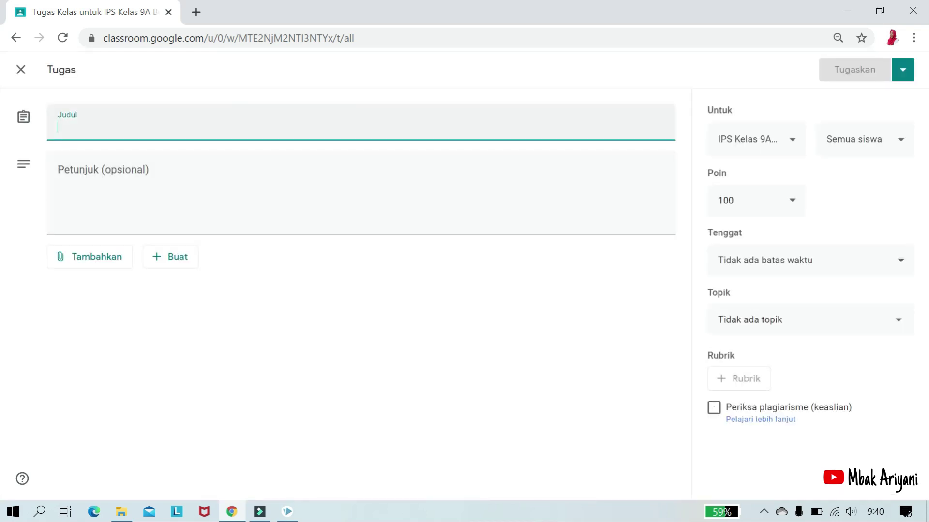
{"action": "left_click", "coordinate": [134, 128]}
{"action": "key", "text": "Caps_Lock"}
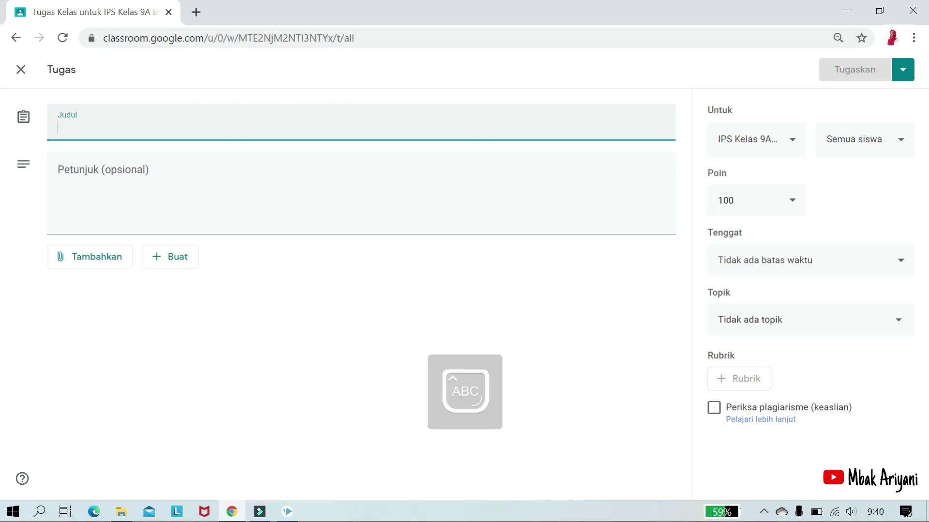
{"action": "type", "text": "TU"}
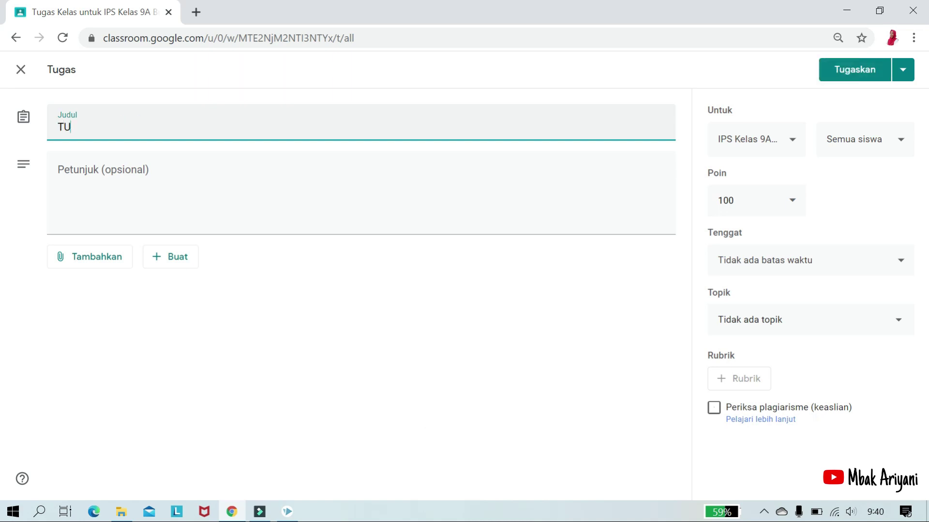
{"action": "type", "text": "GAS PRESENTASI BENUA"}
{"action": "key", "text": "Tab"}
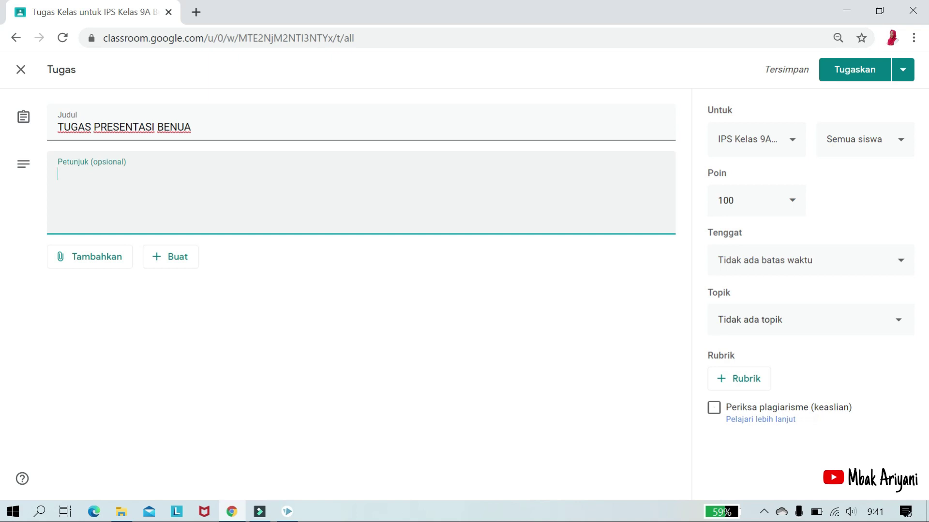
Step: Write the intro about finishing the continents material, ending with 'Tugasnya adalah :'
{"action": "type", "text": "kl"}
{"action": "key", "text": "BackSpace"}
{"action": "type", "text": "Kita telah menyelesaikan materi dasar tentang benua"}
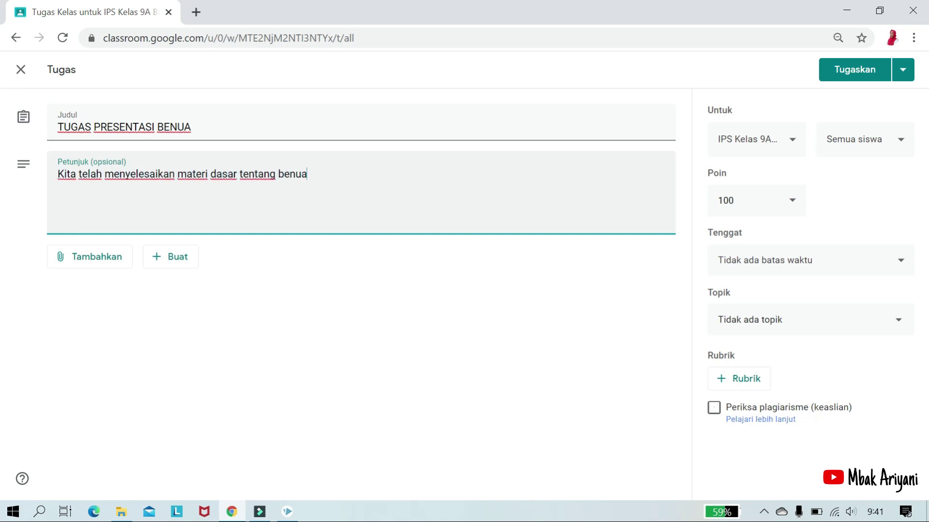
{"action": "type", "text": " Asia dan benua-benua yang lainnya"}
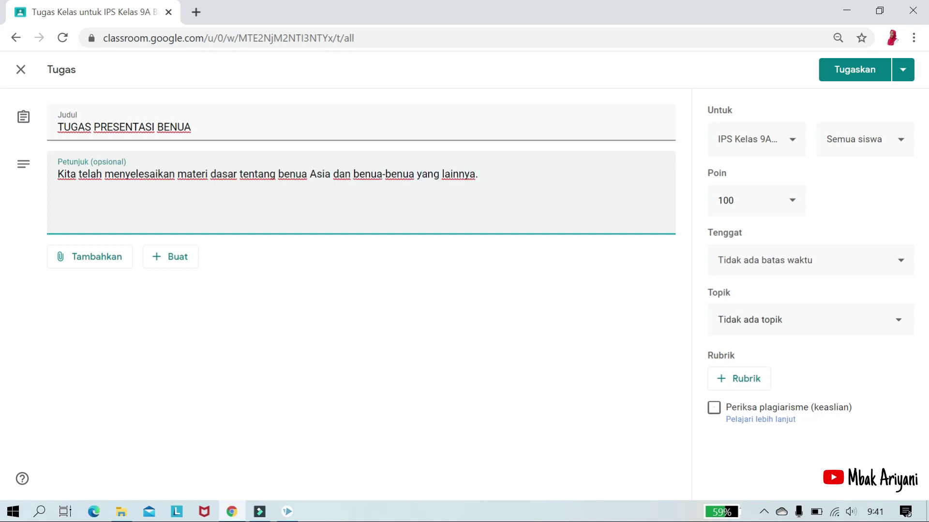
{"action": "type", "text": ". Maka selanjutnya bu Ina akan melakukan pengamilan nilai ketrampilan kalian tentang interaksi antar Benua dalam be"}
{"action": "key", "text": "BackSpace"}
{"action": "key", "text": "BackSpace"}
{"action": "type", "text": "Benua dalam bentuk presentasi.  "}
{"action": "type", "text": "Tugasnya adal"}
Step: Add point 1 on a video presentation about developed and developing countries, and begin point 2
{"action": "key", "text": "Return"}
{"action": "type", "text": "1. Buat video presentasi tentang negara-negara maju dan berkembang yang ada di dunia."}
{"action": "key", "text": "Return"}
{"action": "type", "text": "teri yang disarankan untuk dipre"}
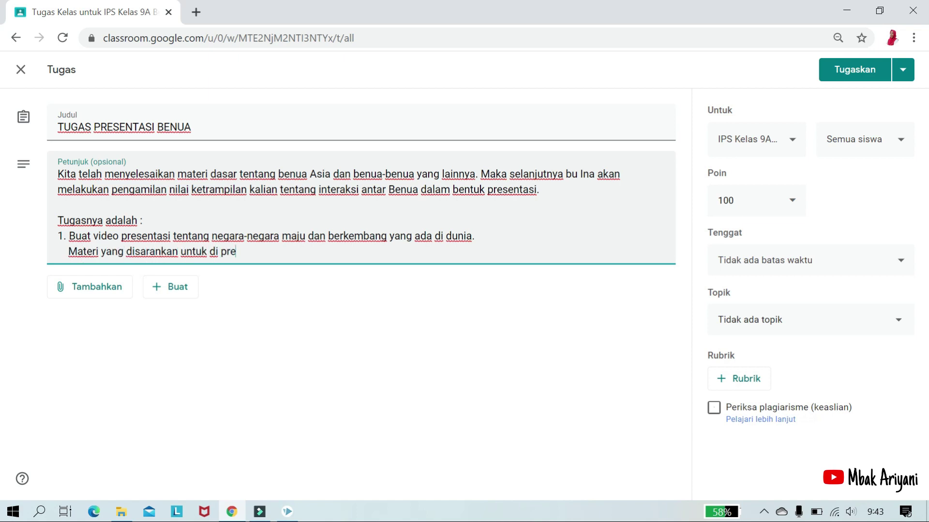
{"action": "type", "text": "sentasikan adalah benua yang berisi tentang negara maju / berkembang ."}
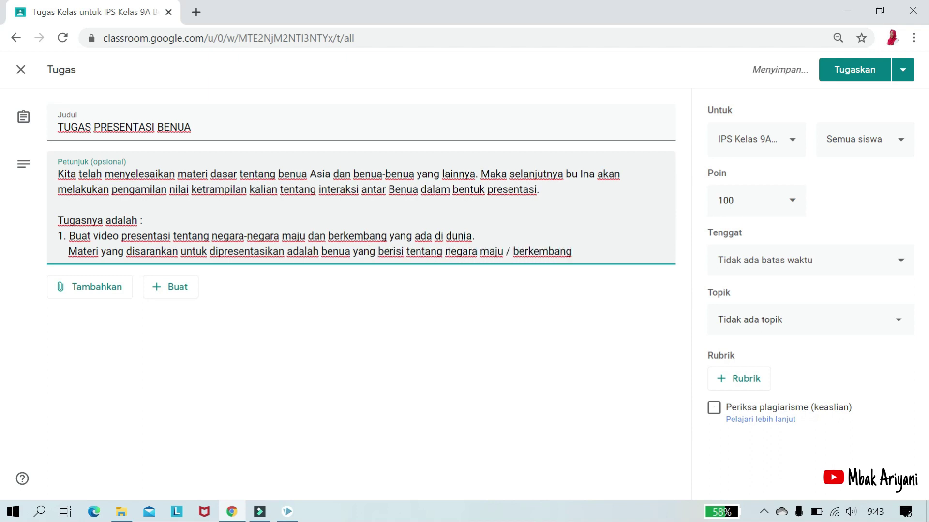
{"action": "key", "text": "Return"}
{"action": "type", "text": "2. WAJIB"}
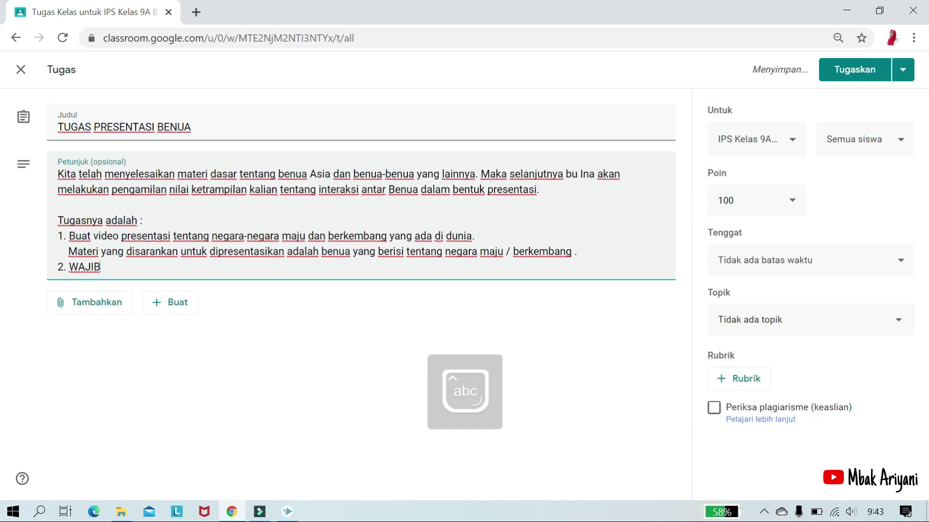
{"action": "type", "text": " menjjunakan m"}
Step: Finish point 2 requiring presentation media, such as written paper or PowerPoint
{"action": "key", "text": "ctrl+BackSpace"}
{"action": "type", "text": "menggunakan media presentasi. Boleh menjjunakan"}
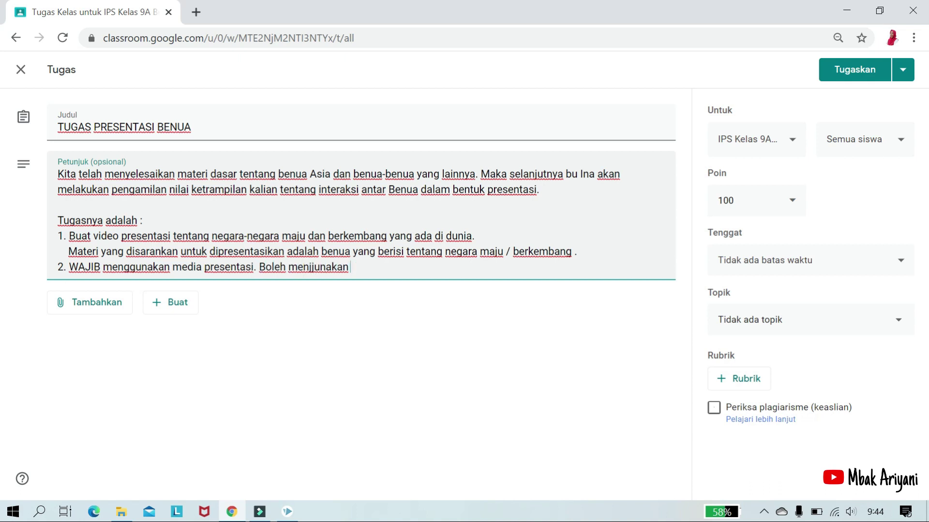
{"action": "type", "text": " kertas yang sudah ditulis lalu kalian menjelaskan atau menggunakan power point. S"}
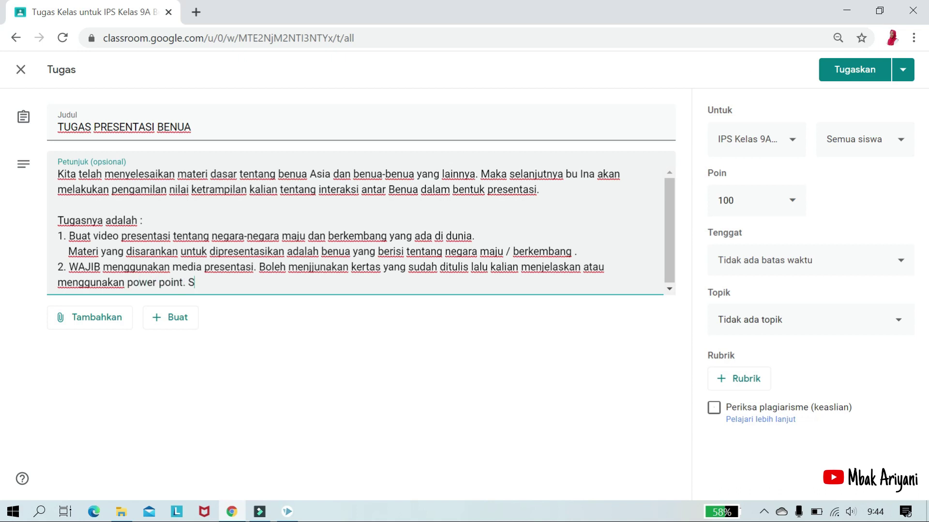
{"action": "type", "text": "esuaikan dengan kemampuan kalian masing-ma"}
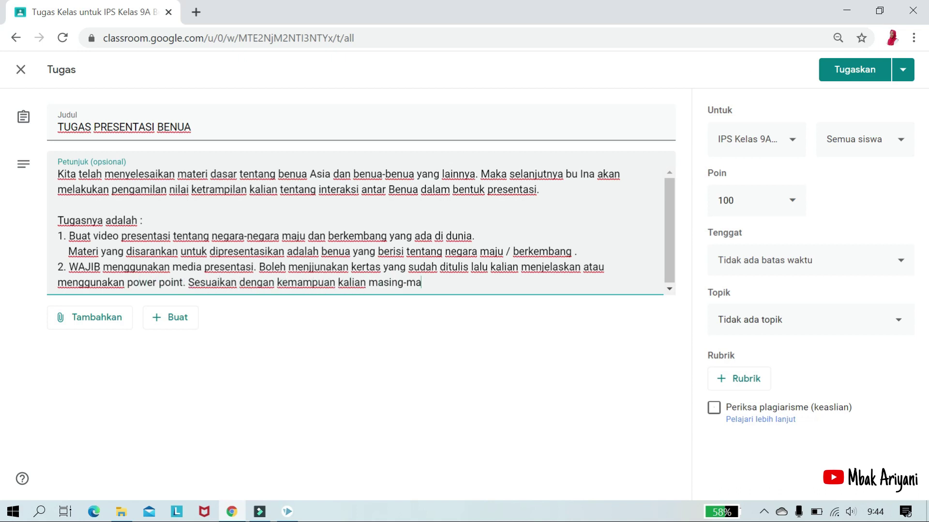
{"action": "type", "text": "sing"}
Step: Add point 3 listing the assessment criteria and point 4 'Waktu pengumpulan 2 minggu.'
{"action": "key", "text": "Return"}
{"action": "type", "text": "3. penialaian berupa : Isi materi "}
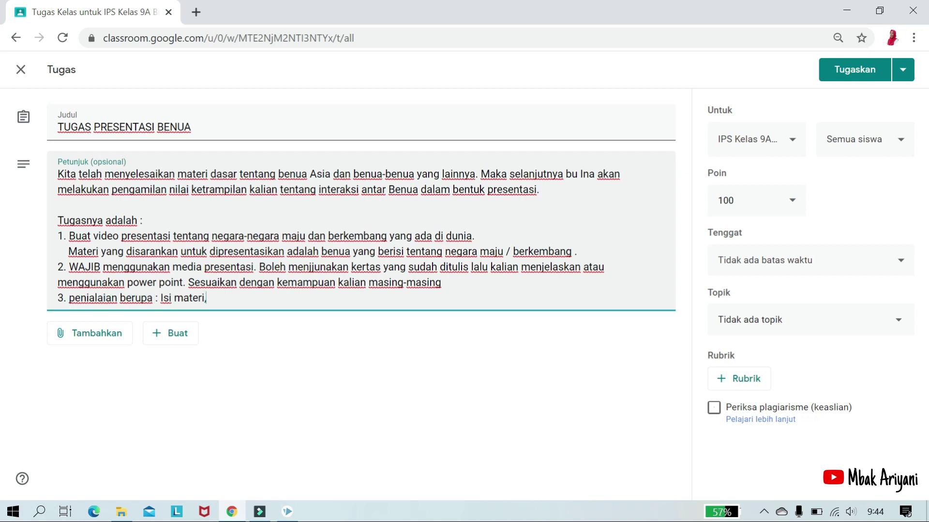
{"action": "type", "text": "presentasi, Penam"}
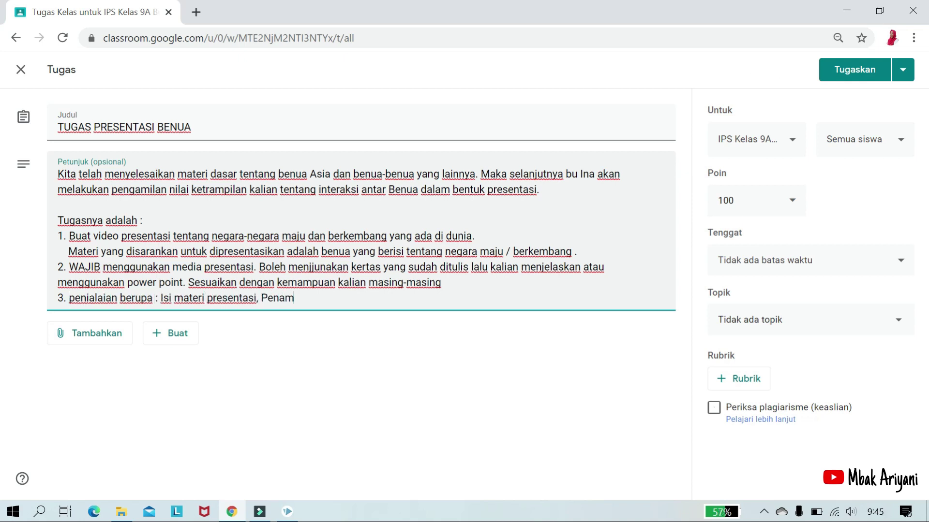
{"action": "type", "text": "pilan dalam presentasi, dan penggun"}
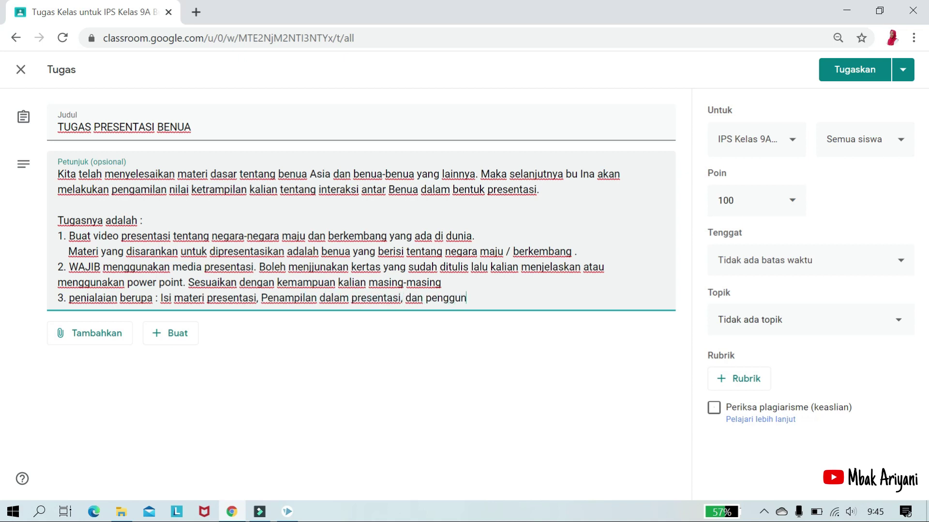
{"action": "type", "text": "aan media presentasi."}
{"action": "key", "text": "Return"}
{"action": "type", "text": "4. wak"}
{"action": "key", "text": "BackSpace"}
{"action": "key", "text": "BackSpace"}
{"action": "key", "text": "BackSpace"}
{"action": "type", "text": "Waktu pengumpulan 2 minggu."}
Step: Go back to point 3 and select the lowercase p of 'penialaian'
{"action": "key", "text": "Up"}
{"action": "key", "text": "Home"}
{"action": "key", "text": "Right"}
{"action": "key", "text": "Right"}
{"action": "key", "text": "Right"}
{"action": "key", "text": "shift+Right"}
Step: Capitalize 'Penialaian', then set the due date to Monday 14 Sep 2020 at 23.59
{"action": "type", "text": "P"}
{"action": "left_click", "coordinate": [237, 315]}
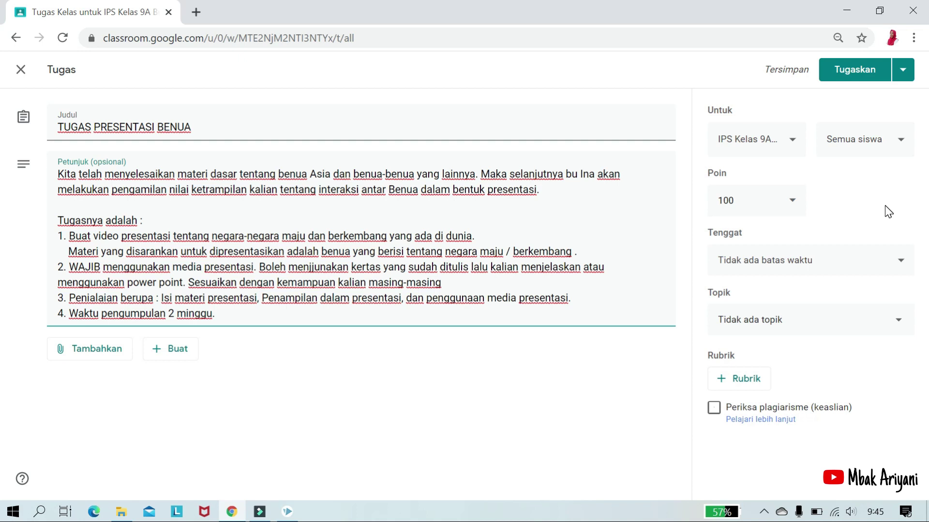
{"action": "left_click", "coordinate": [834, 263]}
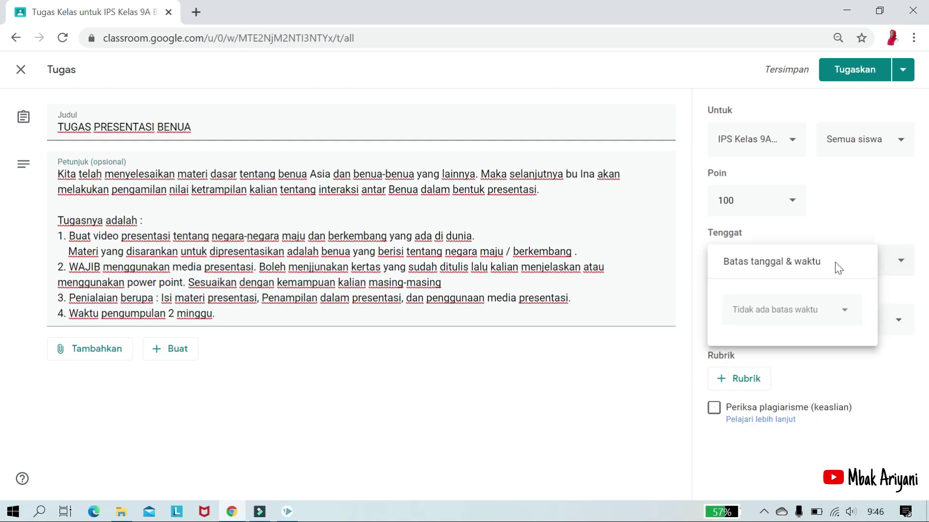
{"action": "left_click", "coordinate": [816, 313]}
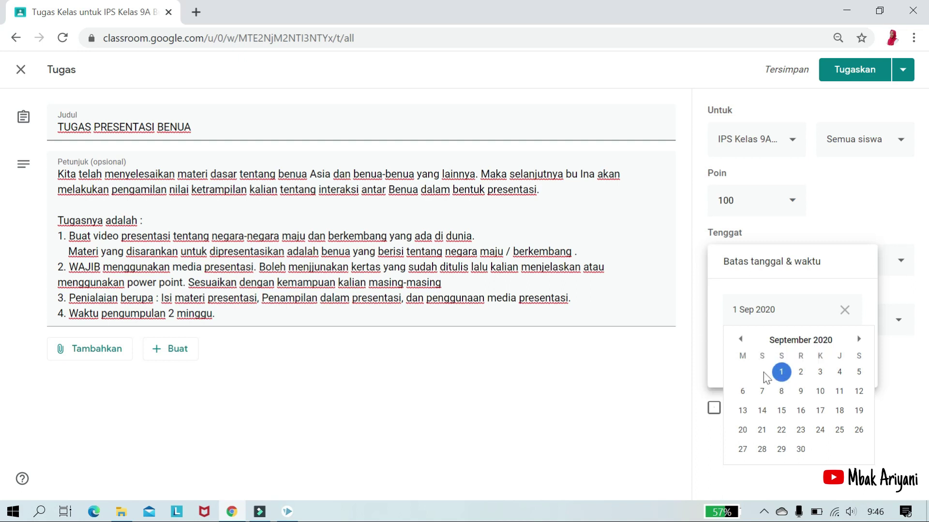
{"action": "left_click", "coordinate": [763, 411]}
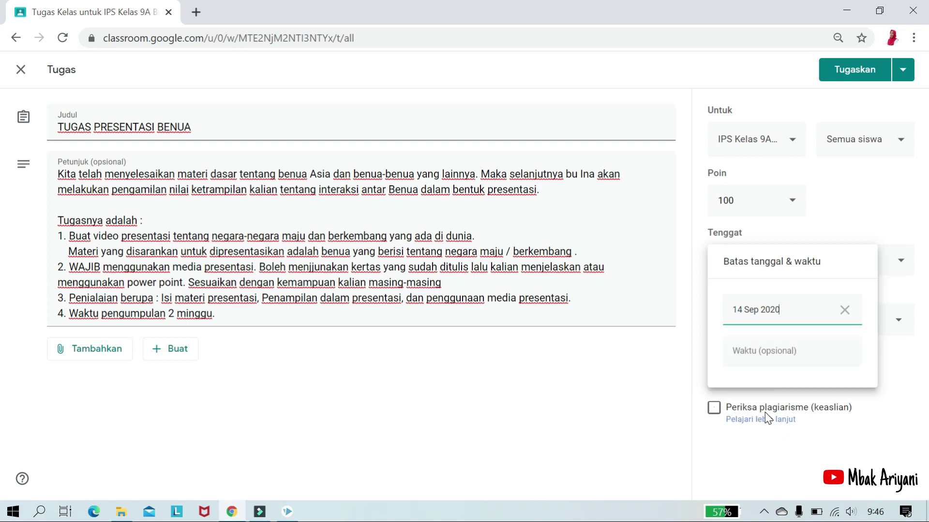
{"action": "left_click", "coordinate": [771, 357]}
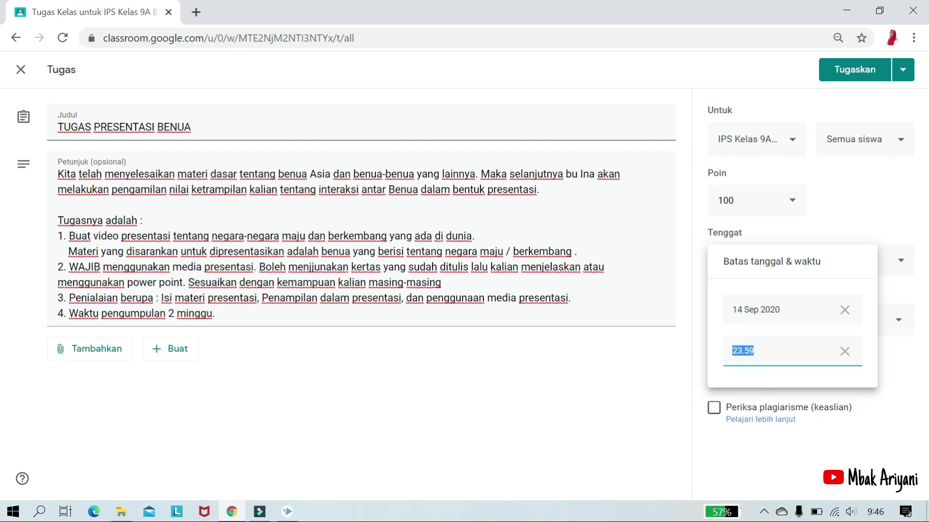
{"action": "left_click", "coordinate": [705, 381]}
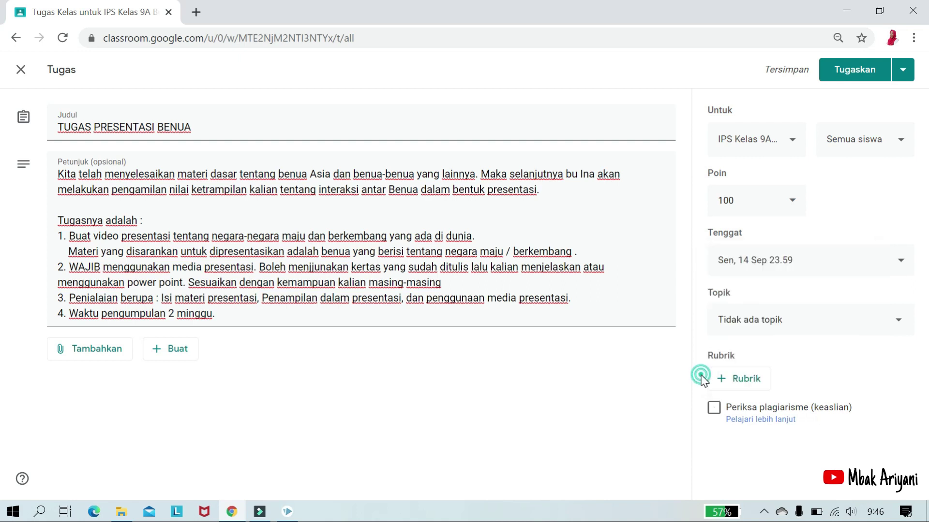
Step: Put the assignment under a new topic 'TUGAS PRESENTASI BENUA' and open the rubric options
{"action": "left_click", "coordinate": [777, 329]}
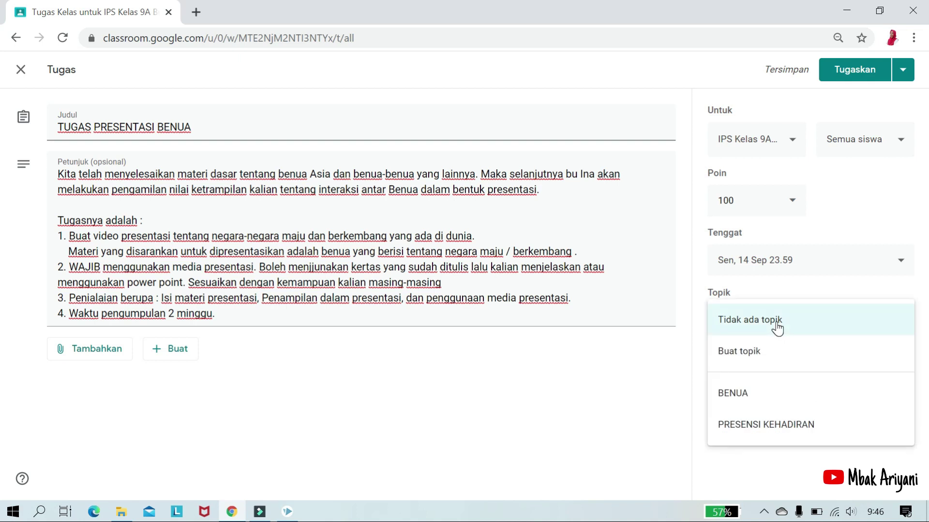
{"action": "left_click", "coordinate": [761, 352]}
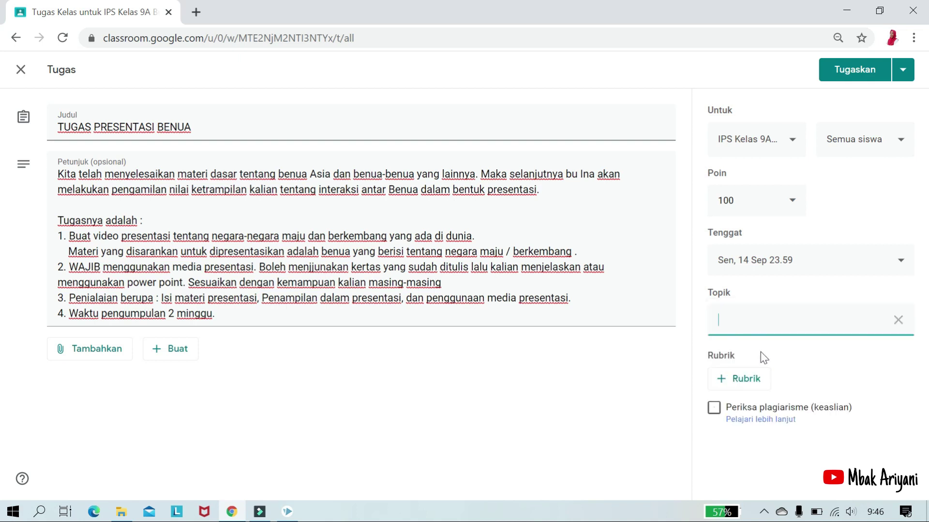
{"action": "key", "text": "Caps_Lock"}
{"action": "type", "text": "TUGAS PRESENTASI BENUA"}
{"action": "left_click", "coordinate": [641, 403]}
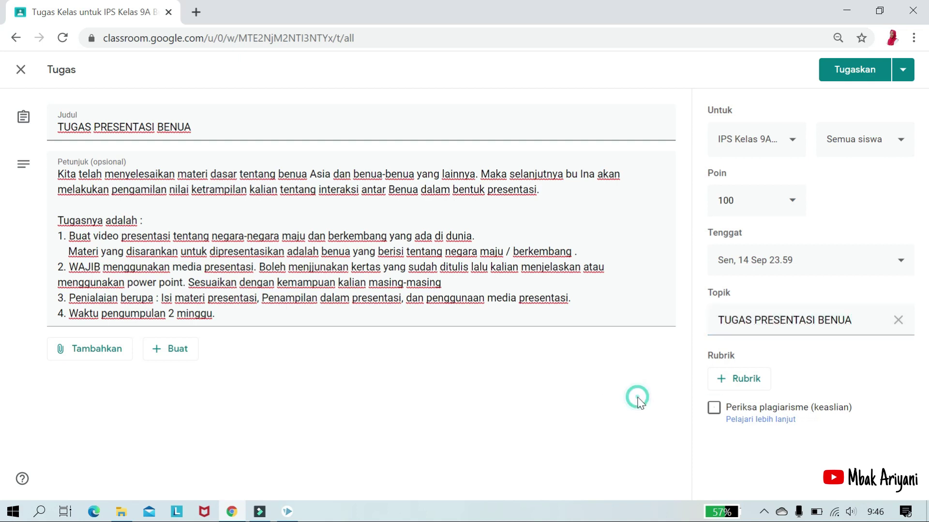
{"action": "left_click", "coordinate": [741, 381]}
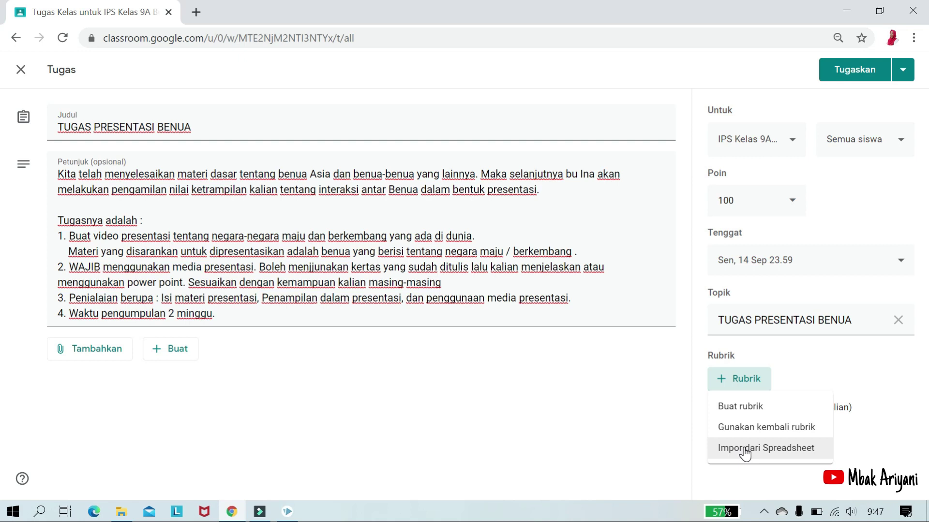
Step: Start a new rubric and title its first criterion 'ISI MATERI PRESENTASI'
{"action": "left_click", "coordinate": [747, 416]}
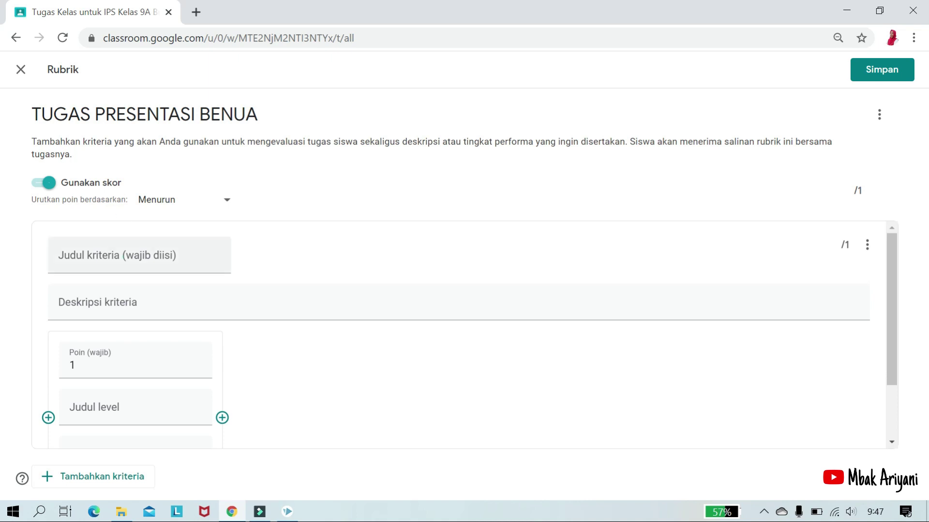
{"action": "left_click", "coordinate": [212, 263]}
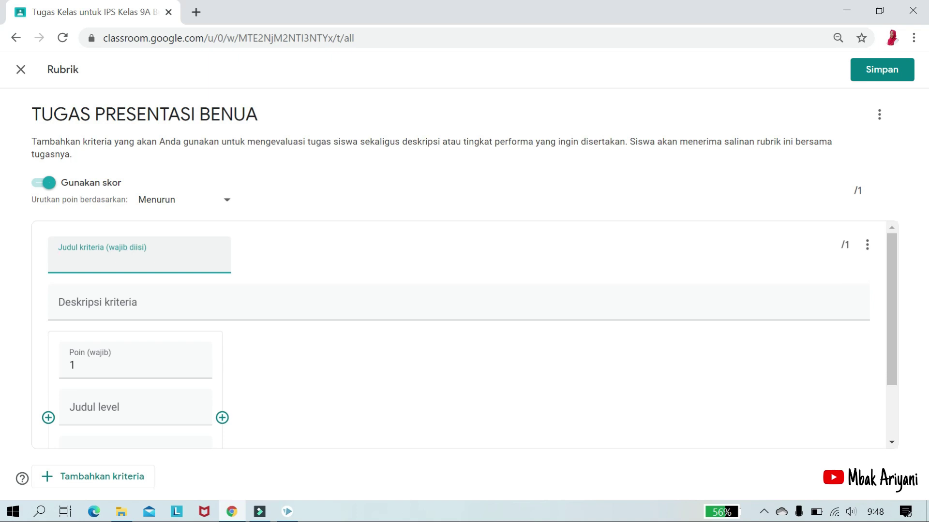
{"action": "left_click", "coordinate": [123, 261]}
{"action": "type", "text": "(S)"}
{"action": "key", "text": "BackSpace"}
{"action": "key", "text": "BackSpace"}
{"action": "key", "text": "BackSpace"}
{"action": "type", "text": "ISI MATERI PRESENTASI"}
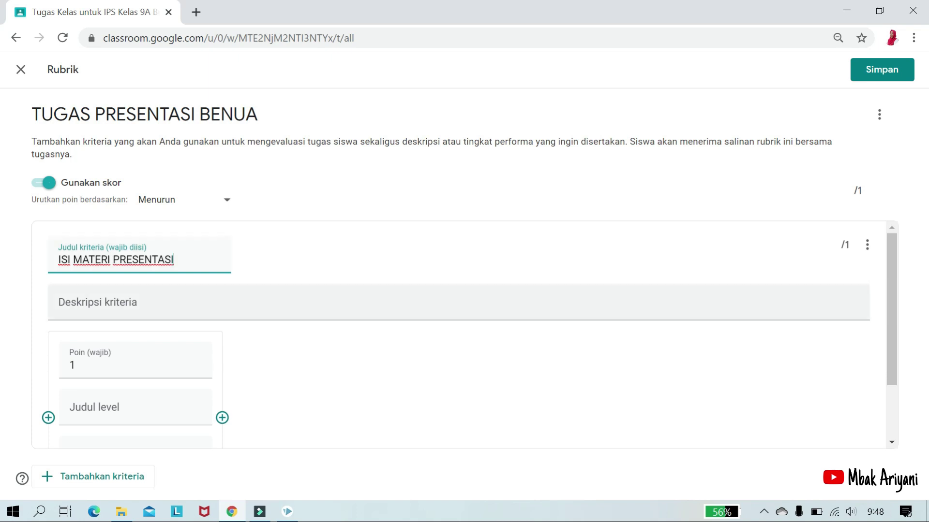
Step: Describe the criterion as assessing the content and depth of the student's presentation material
{"action": "left_click", "coordinate": [117, 303]}
{"action": "key", "text": "Caps_Lock"}
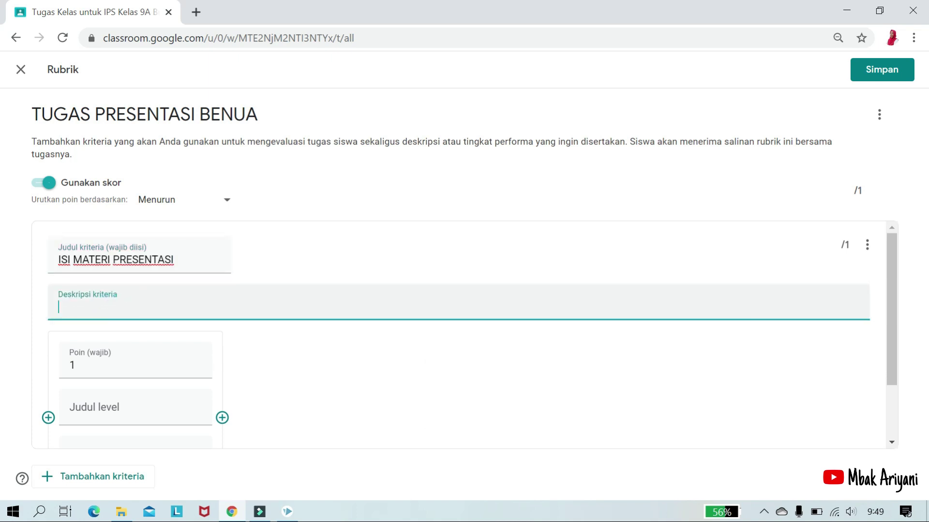
{"action": "type", "text": "P"}
{"action": "type", "text": "enia"}
{"action": "key", "text": "BackSpace"}
{"action": "type", "text": "laian tentang isi materi dan kedalaman "}
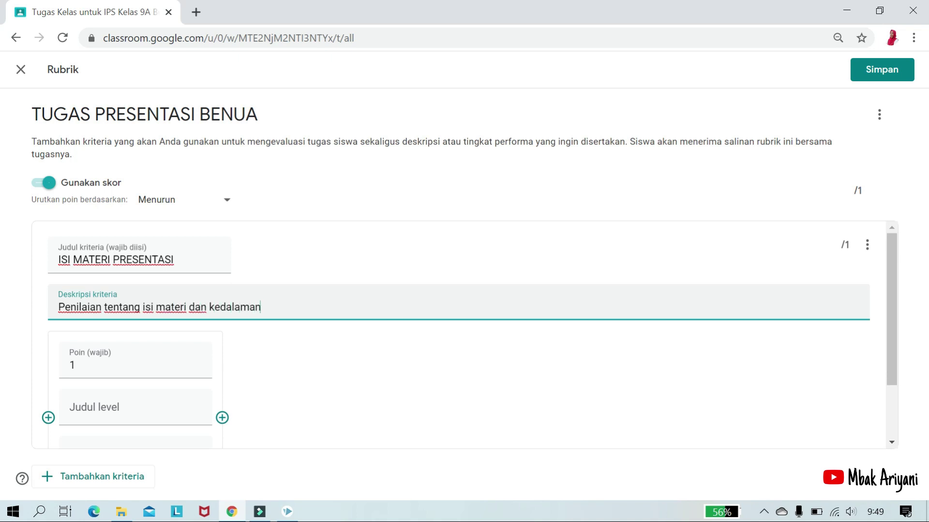
{"action": "type", "text": "materi "}
{"action": "type", "text": "presentasi yang disiapkan sia"}
{"action": "key", "text": "BackSpace"}
{"action": "type", "text": "swa."}
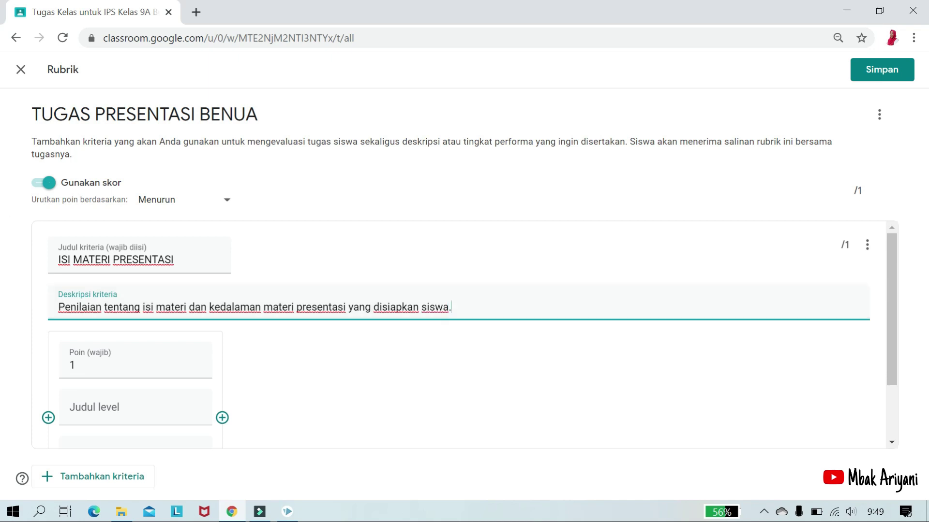
Step: Change the first level's points from 1 to 4
{"action": "left_click", "coordinate": [194, 361]}
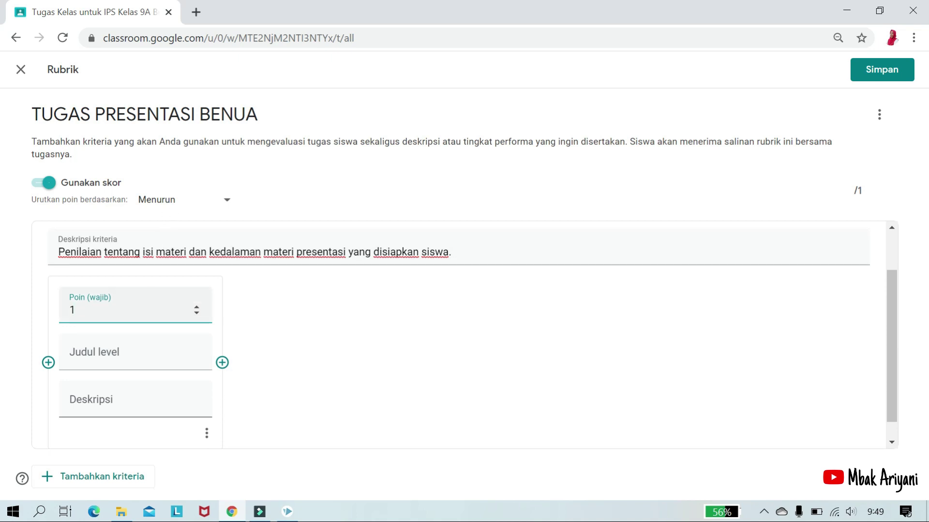
{"action": "key", "text": "BackSpace"}
{"action": "type", "text": "4"}
Step: Title the 4-point level 'Sangat Lengkap'
{"action": "left_click", "coordinate": [134, 360]}
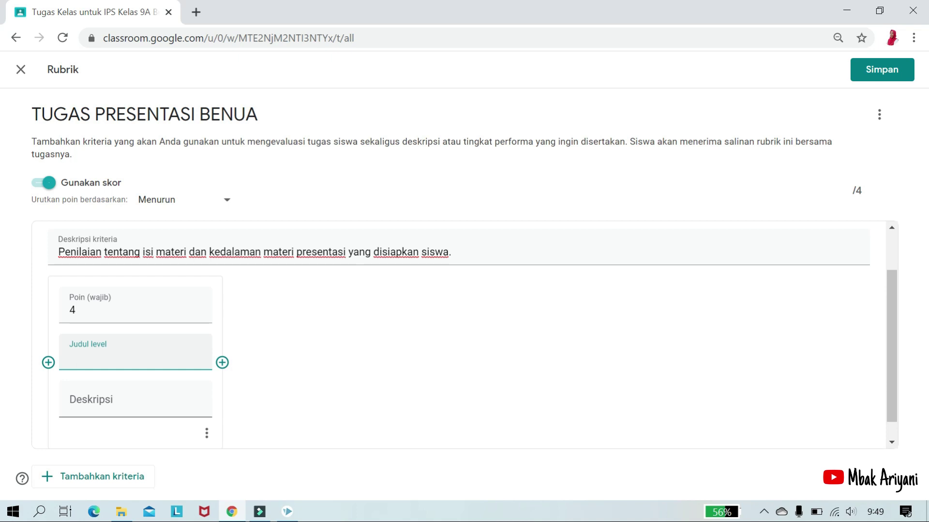
{"action": "type", "text": "Sanganga"}
{"action": "key", "text": "BackSpace"}
{"action": "key", "text": "BackSpace"}
{"action": "type", "text": "ta"}
{"action": "key", "text": "BackSpace"}
{"action": "key", "text": "BackSpace"}
{"action": "key", "text": "BackSpace"}
{"action": "type", "text": "t Lengkap"}
Step: Describe the level as very complete coverage of the continent's developed/developing countries
{"action": "left_click", "coordinate": [79, 411]}
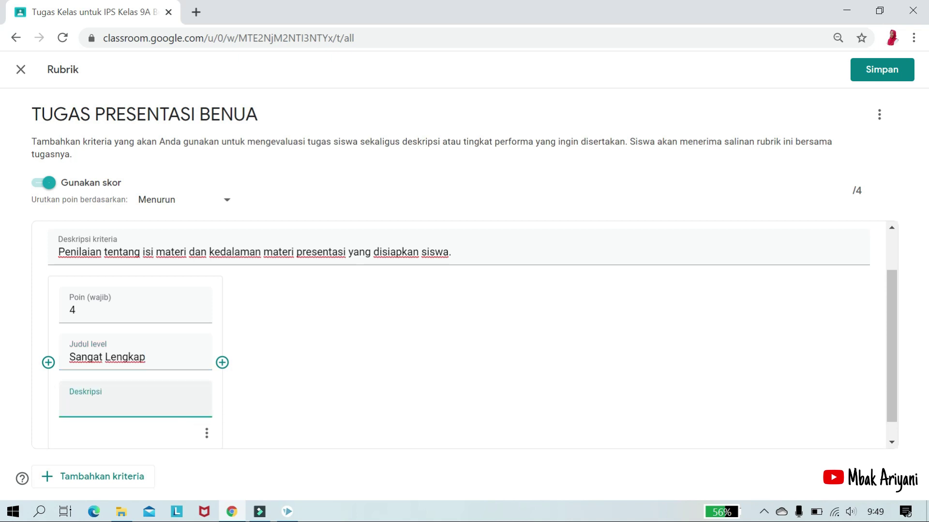
{"action": "type", "text": "Pembahan"}
{"action": "key", "text": "BackSpace"}
{"action": "type", "text": "san tentang benua dan negara berkembang dalam bersai"}
{"action": "key", "text": "BackSpace"}
{"action": "key", "text": "BackSpace"}
{"action": "key", "text": "BackSpace"}
{"action": "key", "text": "BackSpace"}
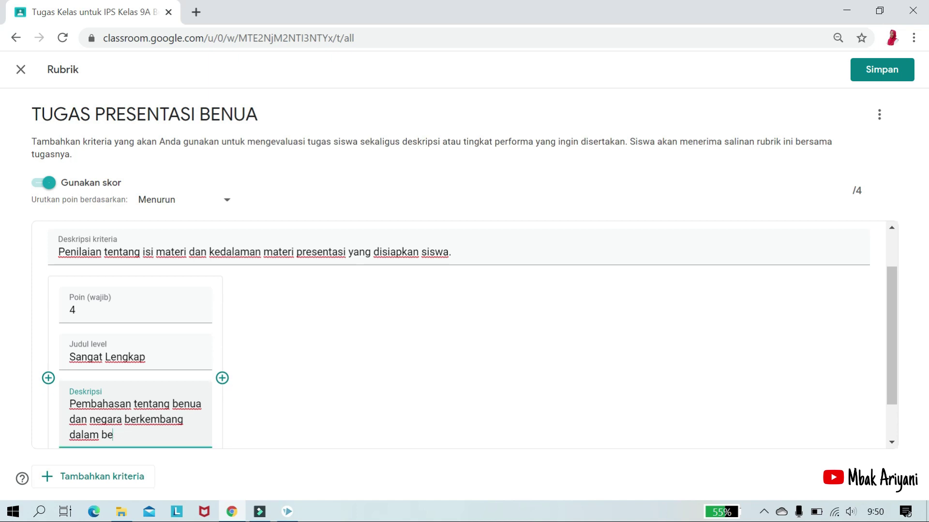
{"action": "type", "text": "nua yang merupakan negara maju"}
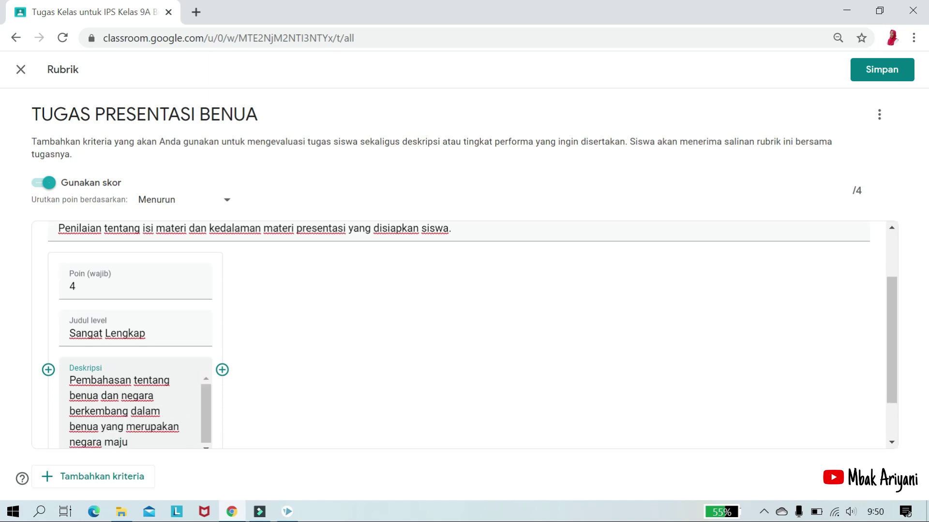
{"action": "type", "text": " d"}
{"action": "key", "text": "BackSpace"}
{"action": "type", "text": "/berkembang sangat lengkap."}
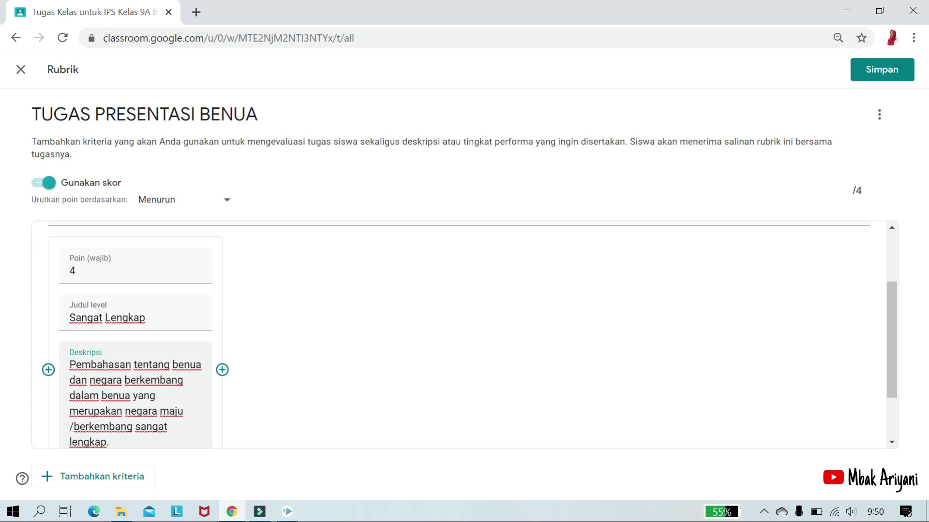
Step: Add a 3-point level titled Lengkap using the first level's description without 'sangat'
{"action": "left_click", "coordinate": [222, 378]}
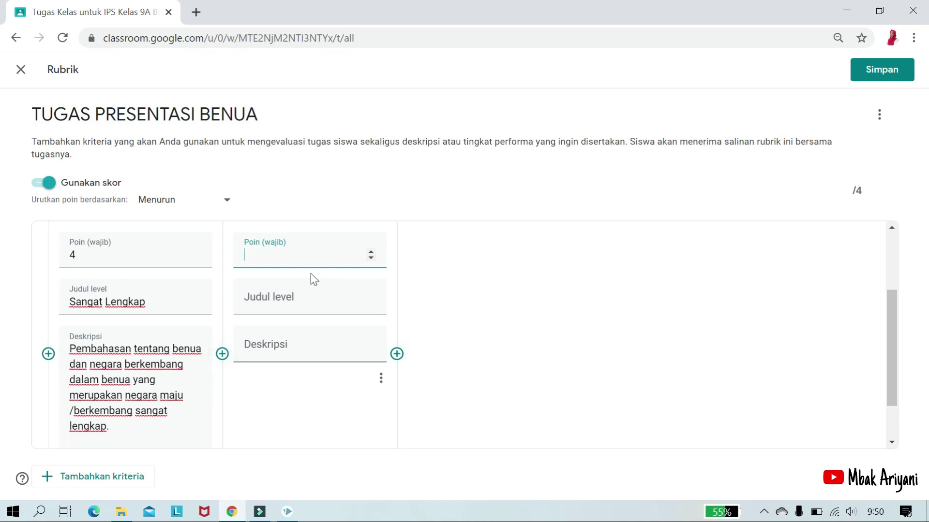
{"action": "type", "text": "3"}
{"action": "left_click", "coordinate": [290, 302]}
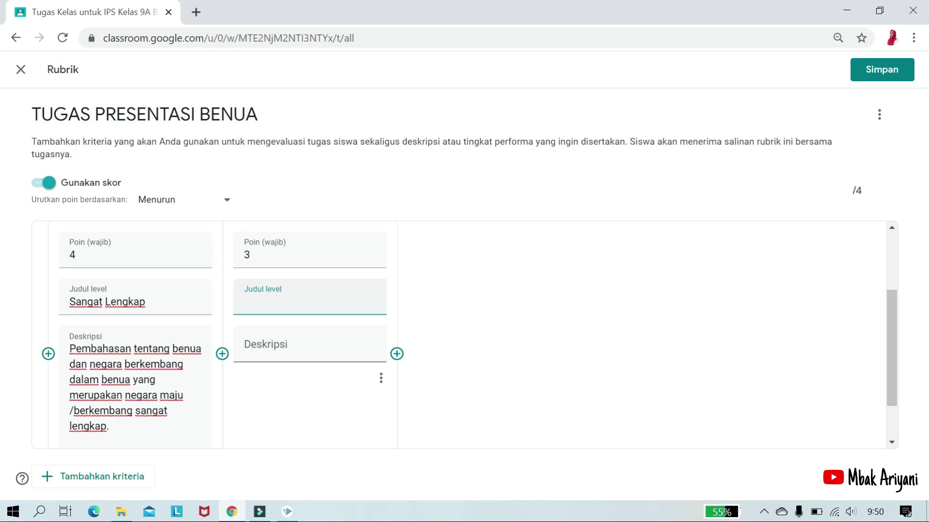
{"action": "type", "text": "Lengkap"}
{"action": "left_click", "coordinate": [262, 351]}
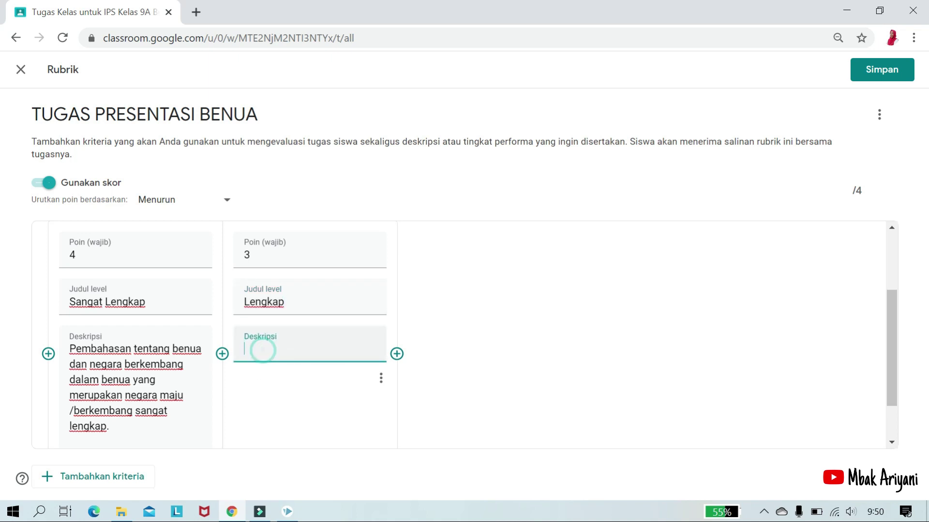
{"action": "left_click_drag", "start_coordinate": [69, 349], "coordinate": [109, 426]}
{"action": "key", "text": "ctrl+c"}
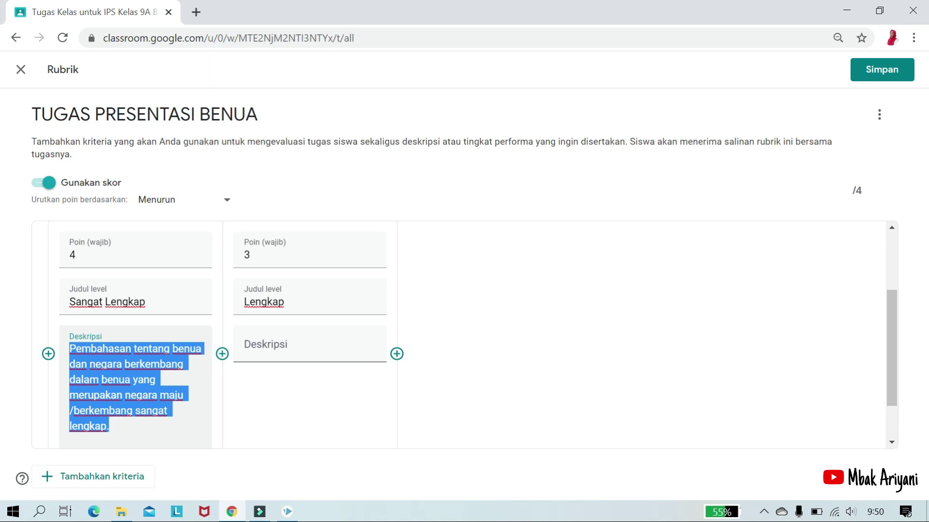
{"action": "left_click", "coordinate": [263, 347]}
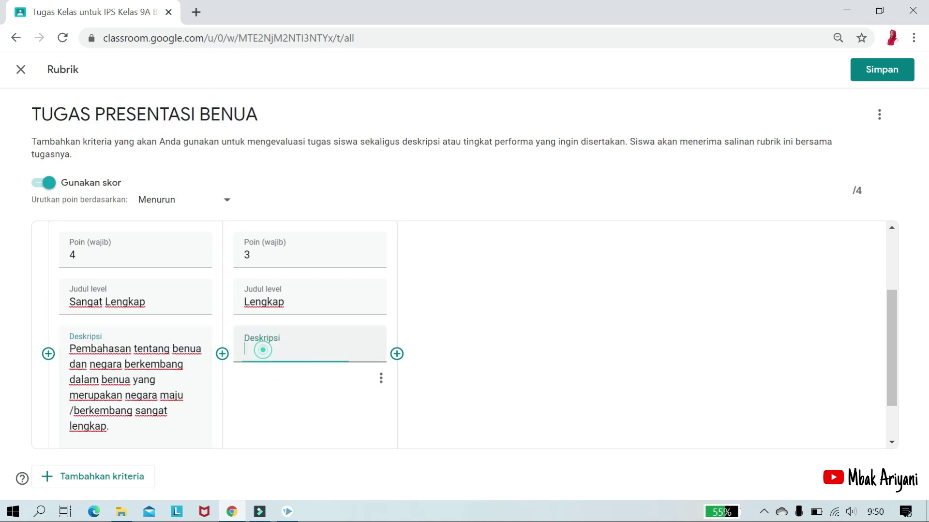
{"action": "key", "text": "ctrl+v"}
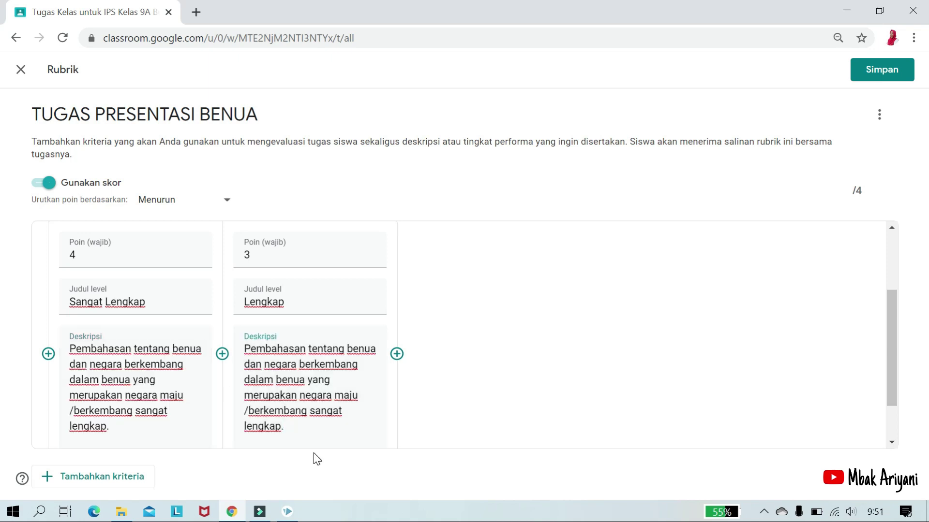
{"action": "left_click_drag", "start_coordinate": [308, 410], "coordinate": [344, 410]}
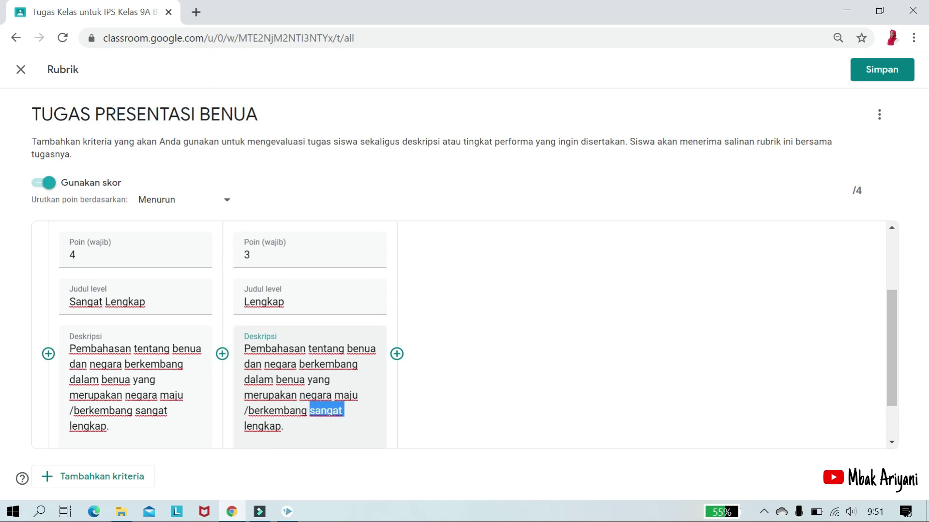
{"action": "key", "text": "BackSpace"}
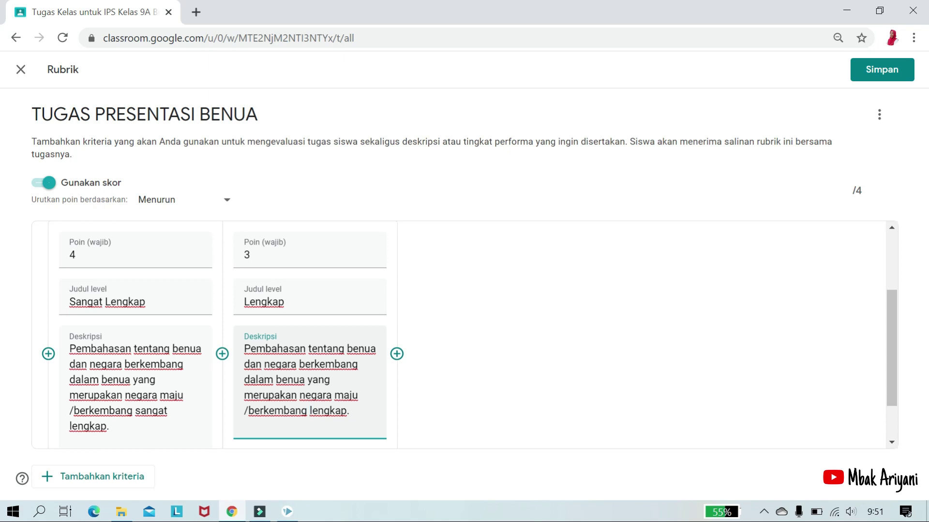
Step: Add a 2-point 'Cukup lengkap' level with the pasted description, replacing 'sangat' with 'cukup'
{"action": "left_click", "coordinate": [396, 354]}
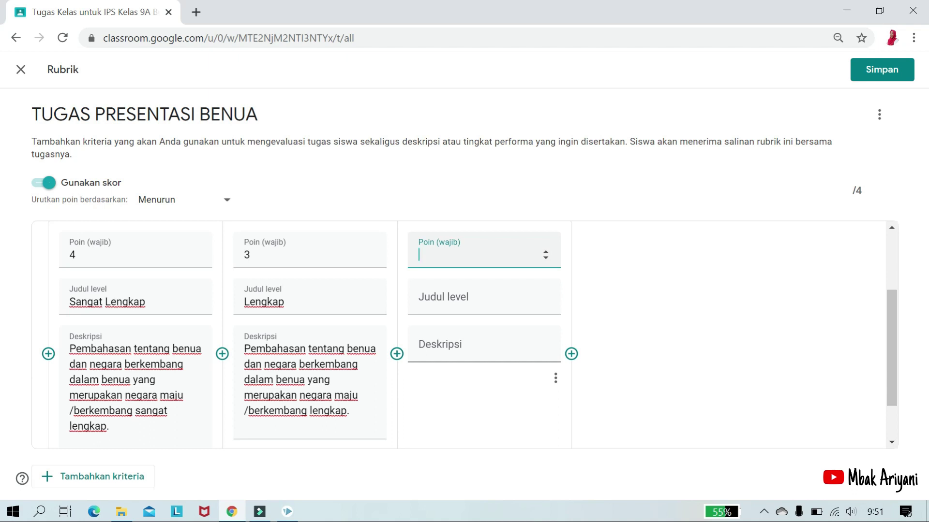
{"action": "type", "text": "2"}
{"action": "key", "text": "Tab"}
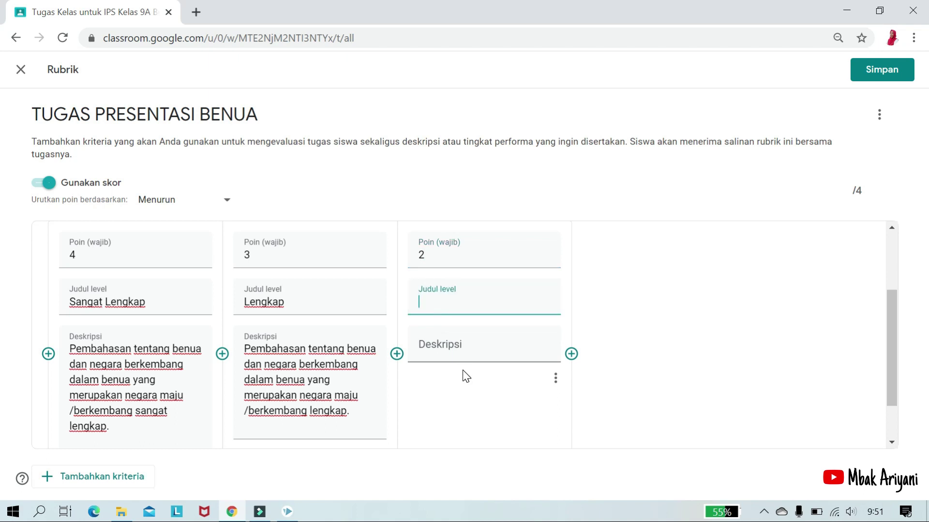
{"action": "type", "text": "Cul"}
{"action": "key", "text": "BackSpace"}
{"action": "key", "text": "BackSpace"}
{"action": "type", "text": "kup lengkap"}
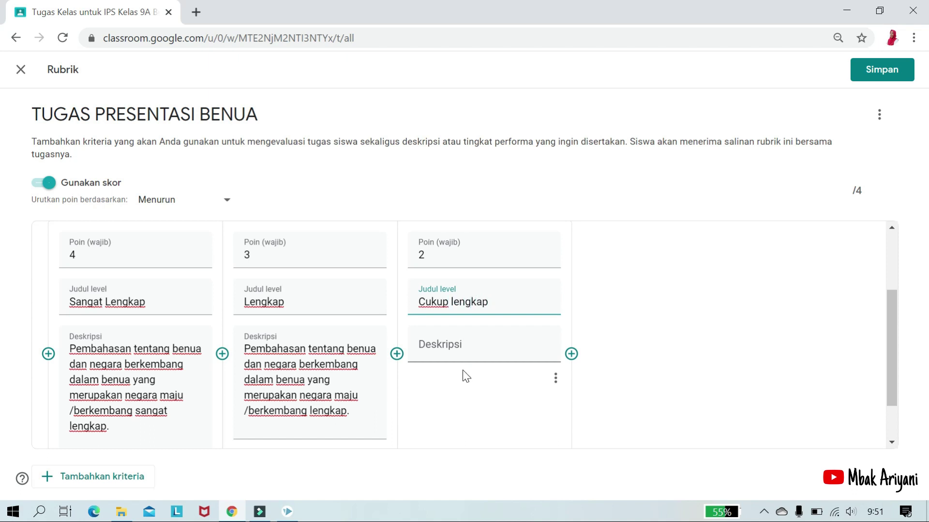
{"action": "left_click", "coordinate": [440, 345]}
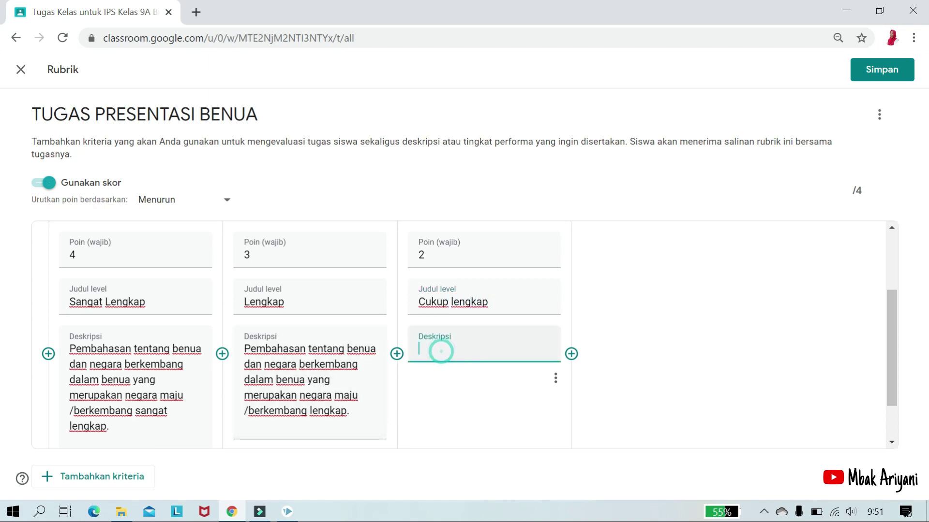
{"action": "key", "text": "ctrl+v"}
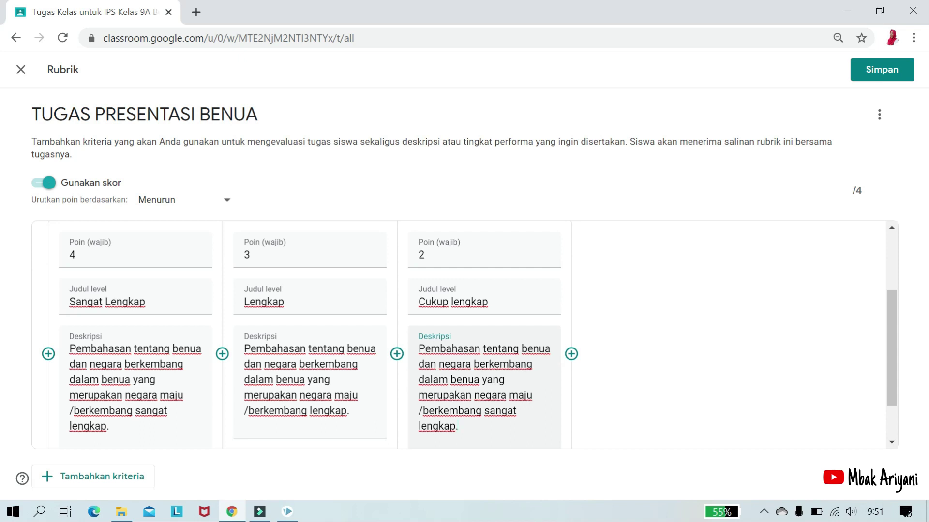
{"action": "double_click", "coordinate": [491, 411]}
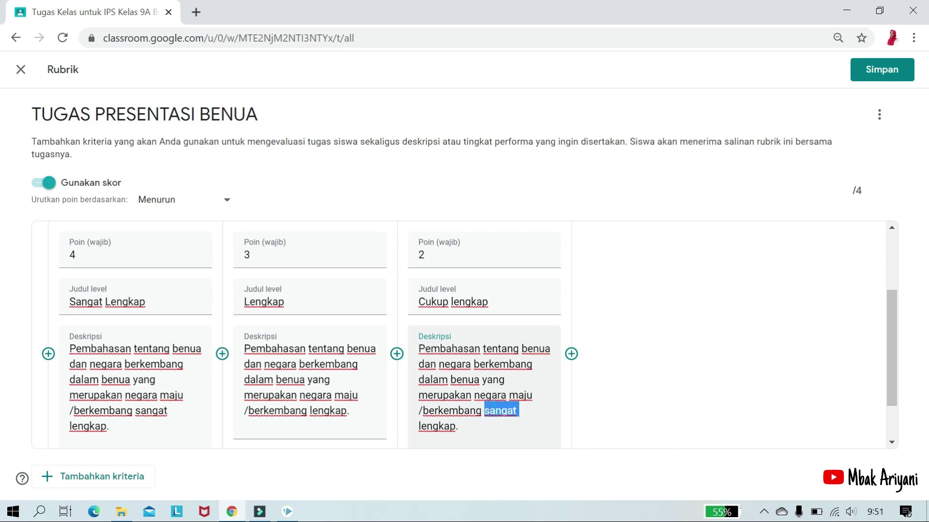
{"action": "type", "text": "c"}
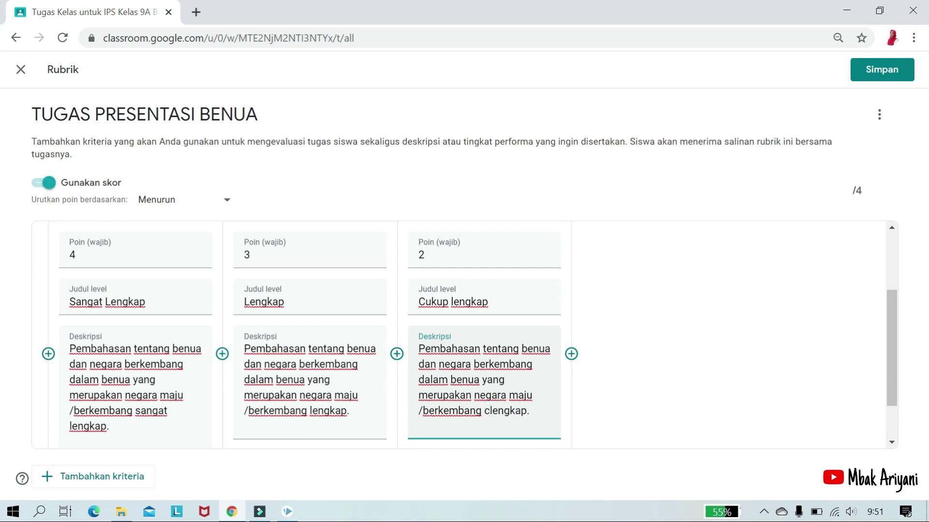
{"action": "type", "text": "u"}
{"action": "type", "text": "kup"}
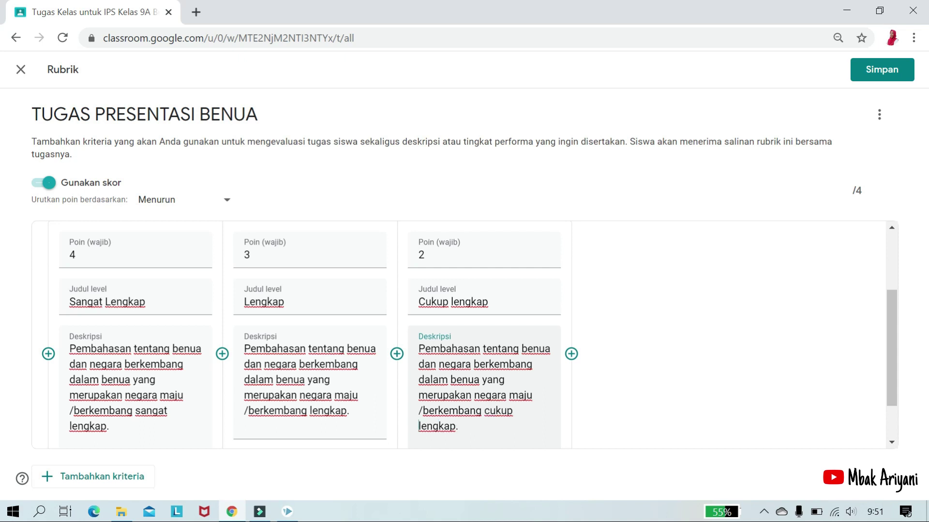
Step: Add a 1-point 'Kurang lengkap' level whose pasted description says 'kurang' instead of 'sangat'
{"action": "left_click", "coordinate": [571, 353]}
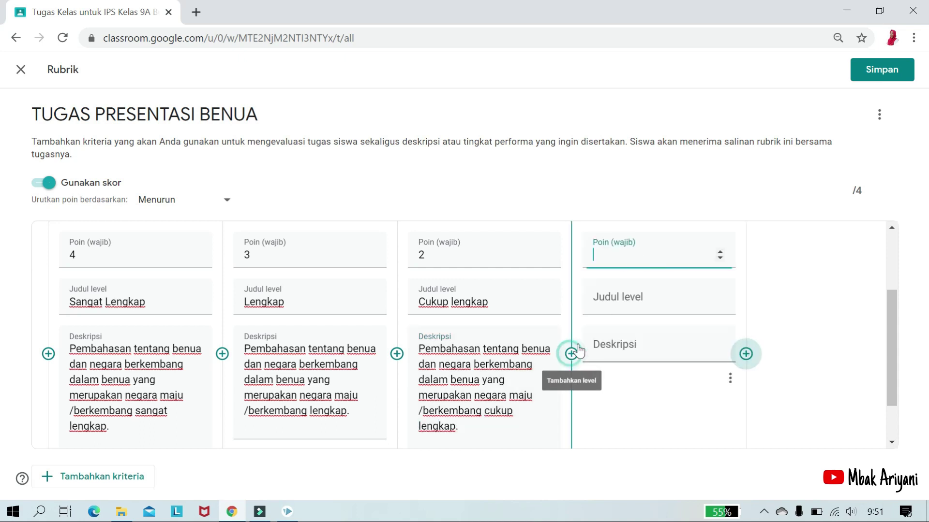
{"action": "type", "text": "1"}
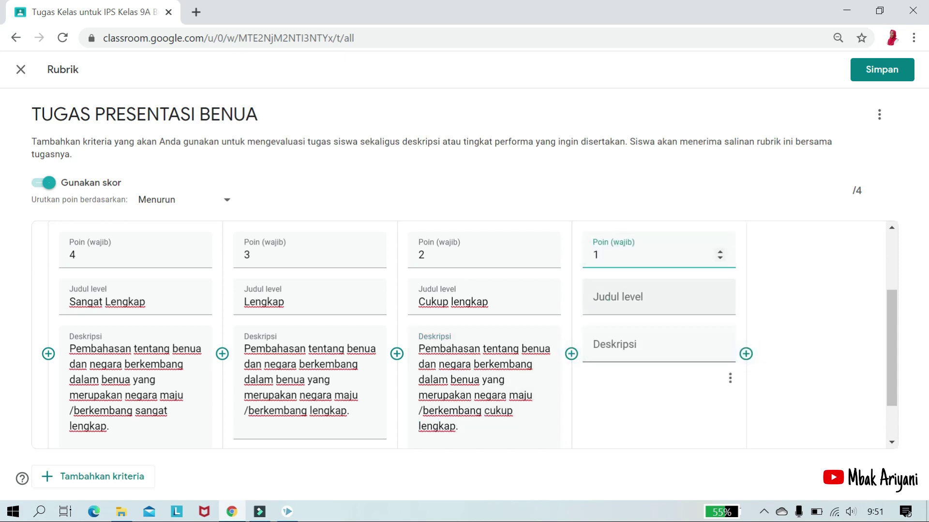
{"action": "key", "text": "Tab"}
{"action": "type", "text": "K"}
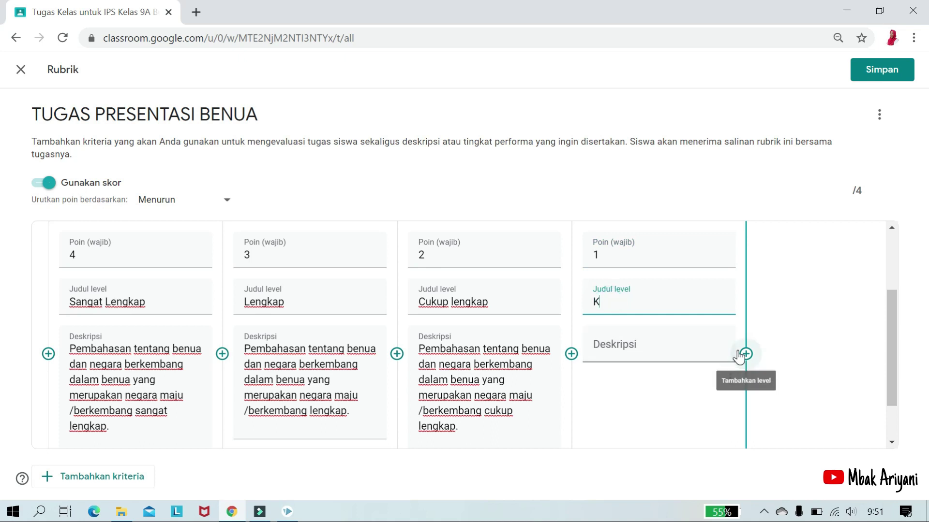
{"action": "type", "text": "urang lengkap"}
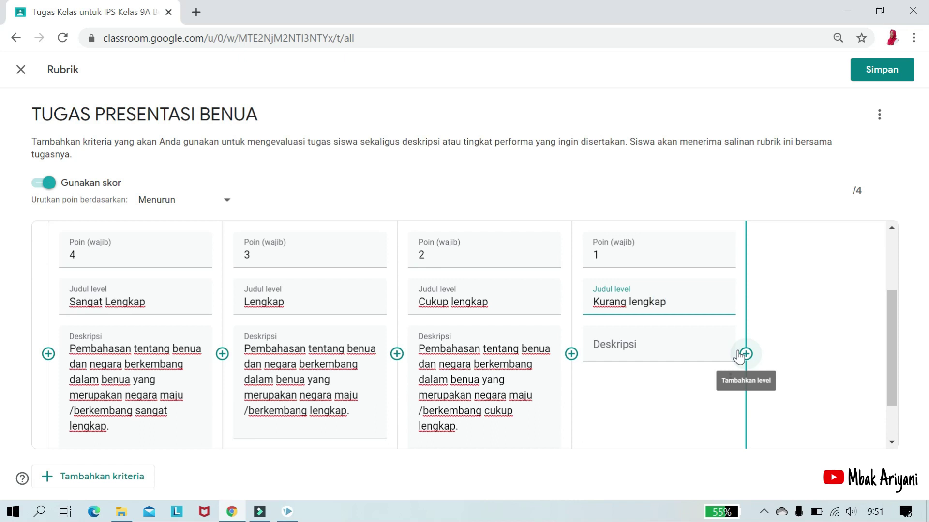
{"action": "left_click", "coordinate": [623, 346]}
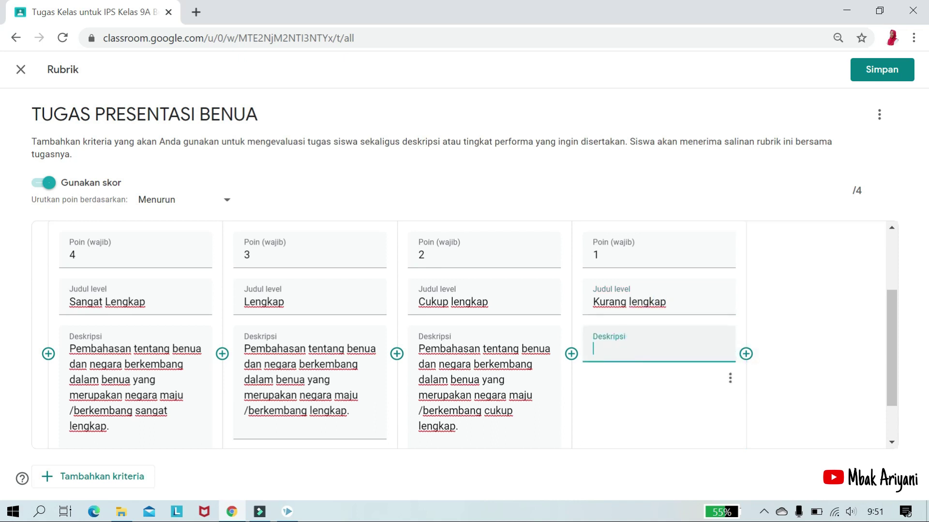
{"action": "key", "text": "ctrl+v"}
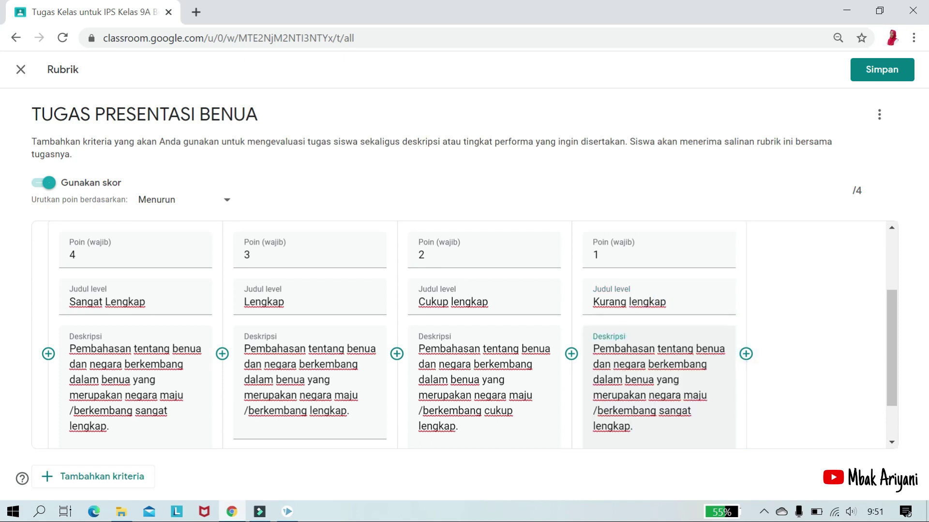
{"action": "double_click", "coordinate": [674, 411]}
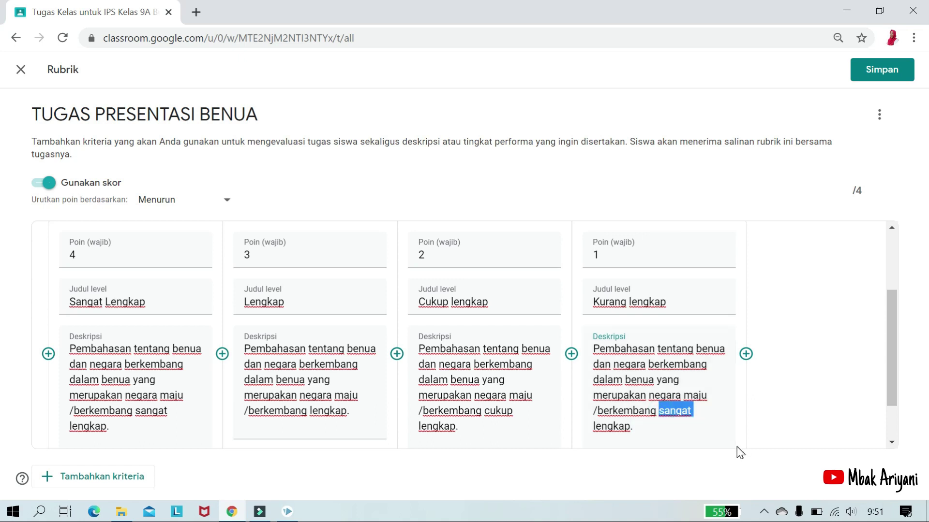
{"action": "type", "text": "kurang"}
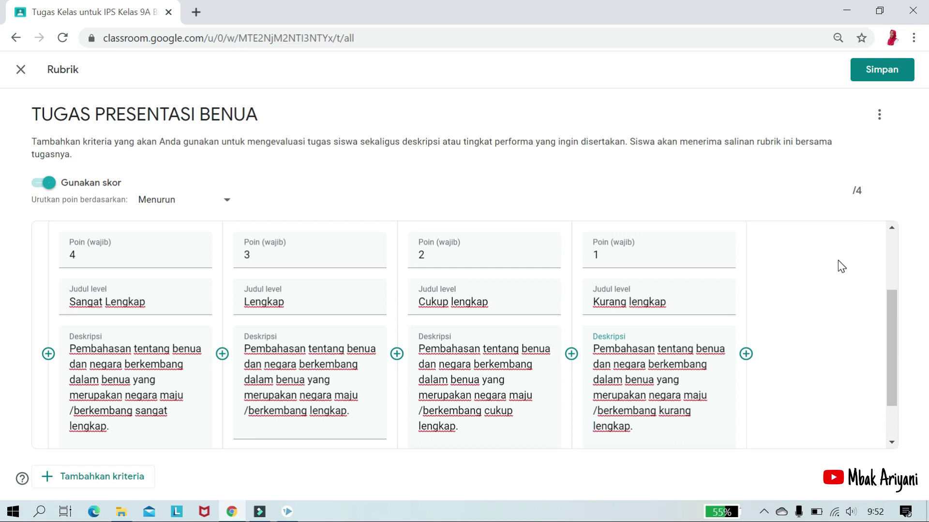
{"action": "scroll", "coordinate": [776, 303], "scroll_direction": "up", "scroll_amount": 2}
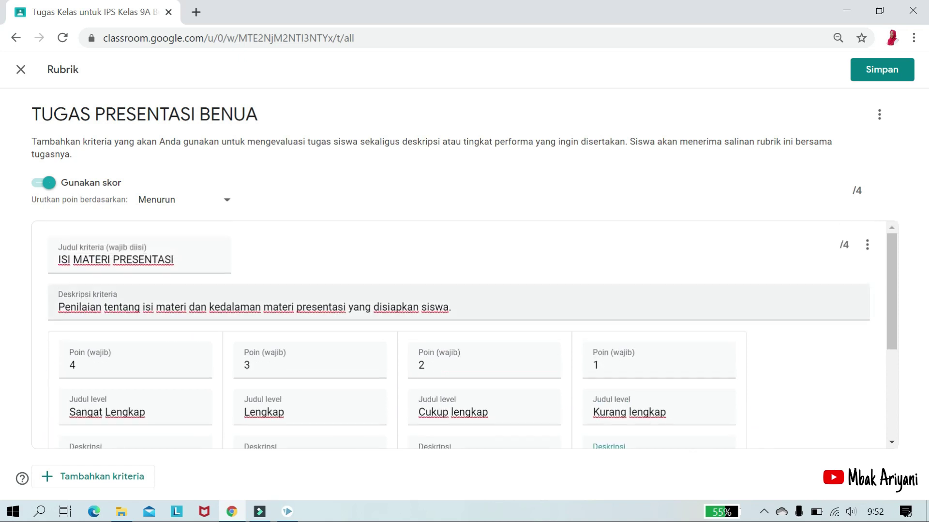
{"action": "scroll", "coordinate": [777, 309], "scroll_direction": "down", "scroll_amount": 3}
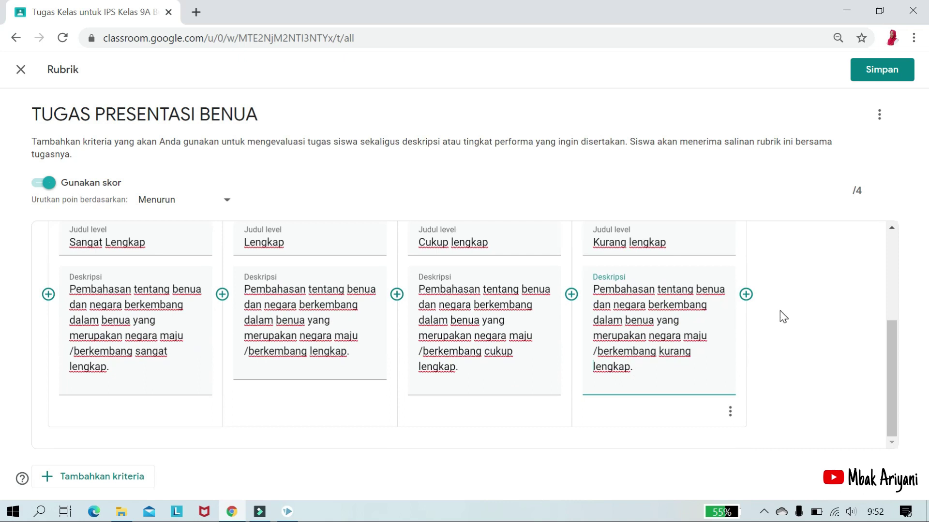
Step: Add a PENAMPILAN PRESENTASI criterion with a description about presentation fluency
{"action": "left_click", "coordinate": [131, 477]}
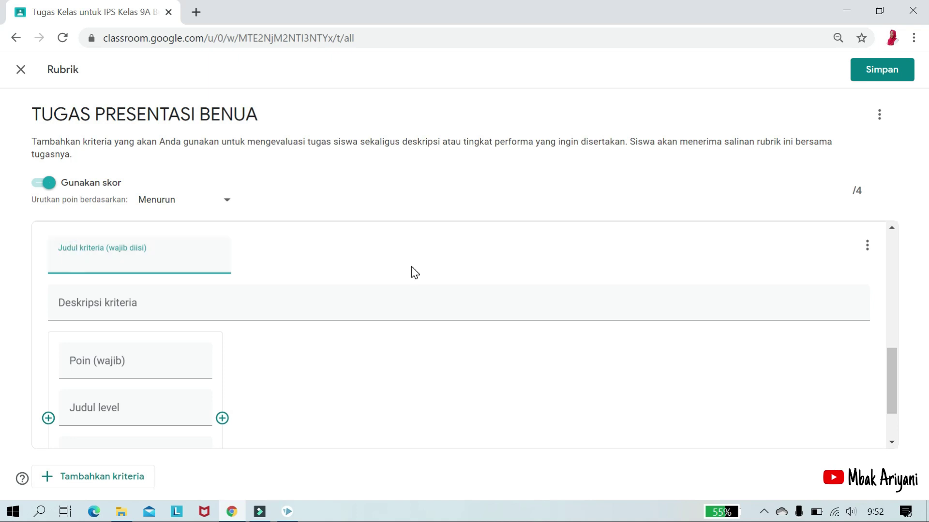
{"action": "type", "text": "P"}
{"action": "key", "text": "Caps_Lock"}
{"action": "type", "text": "ENAMPI"}
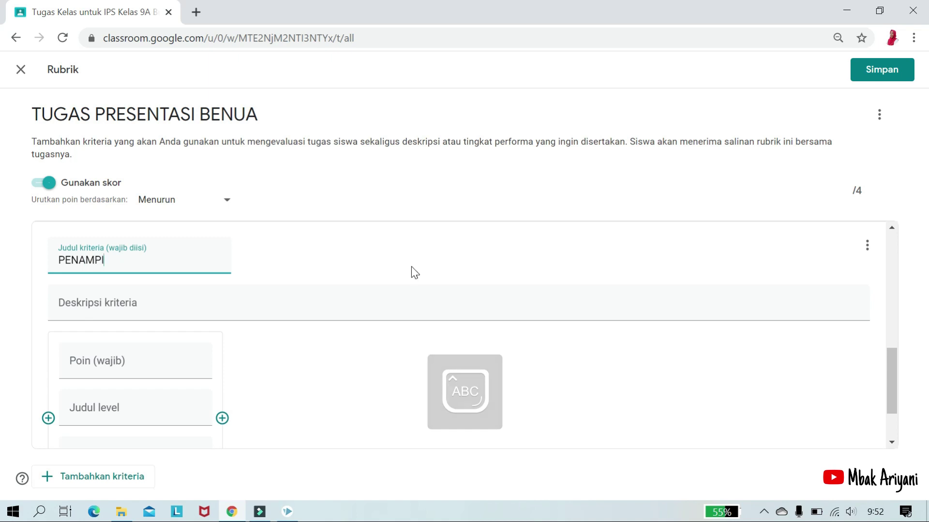
{"action": "type", "text": "LAN PRESENTASI"}
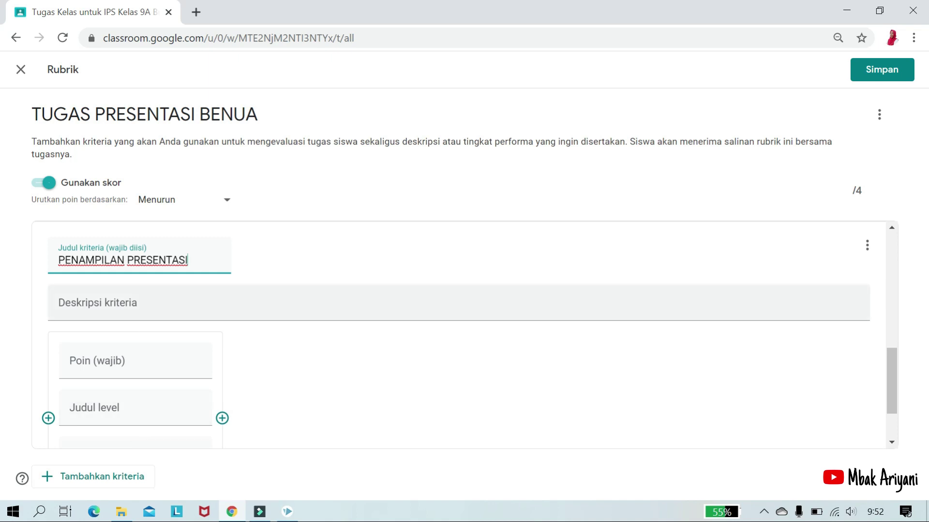
{"action": "left_click", "coordinate": [125, 307]}
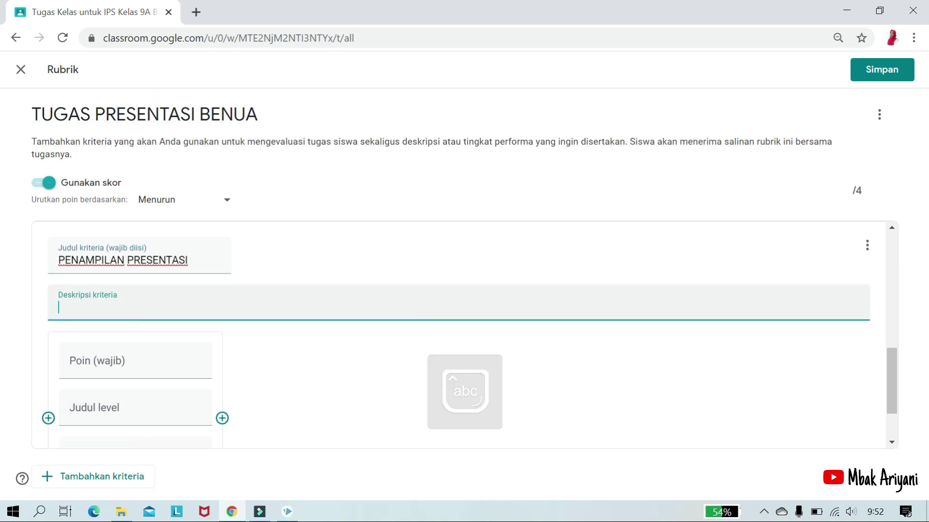
{"action": "type", "text": "Penilaian yang "}
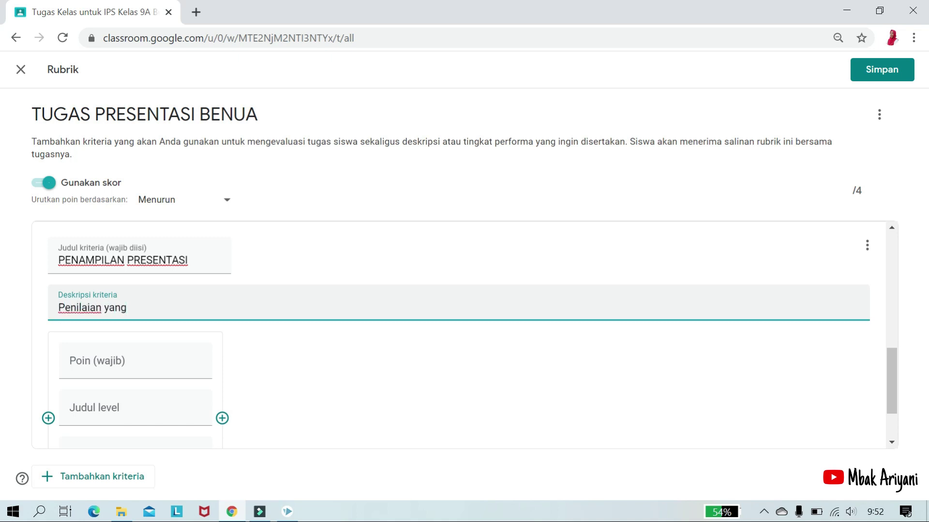
{"action": "type", "text": "dilakukan dalam menilai penampilan berisi tentang kelancaran"}
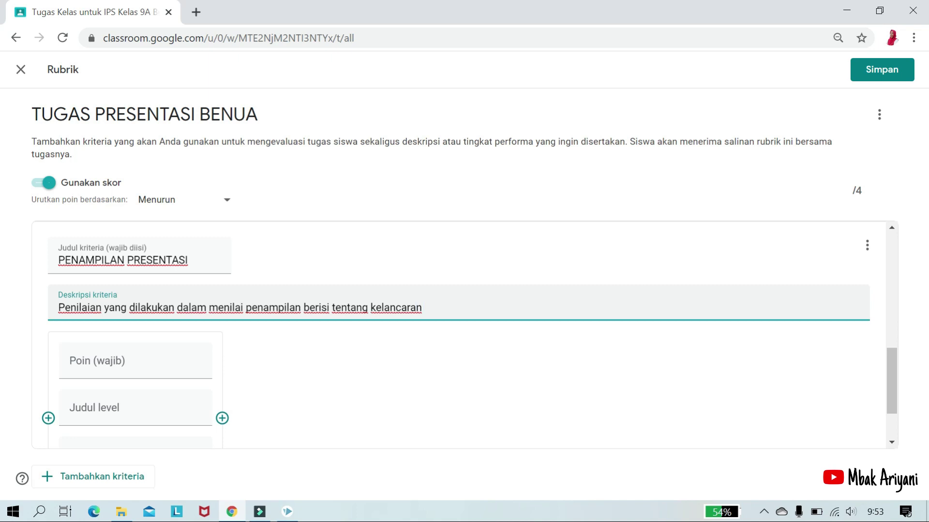
{"action": "type", "text": " dalam melakukan presentasi."}
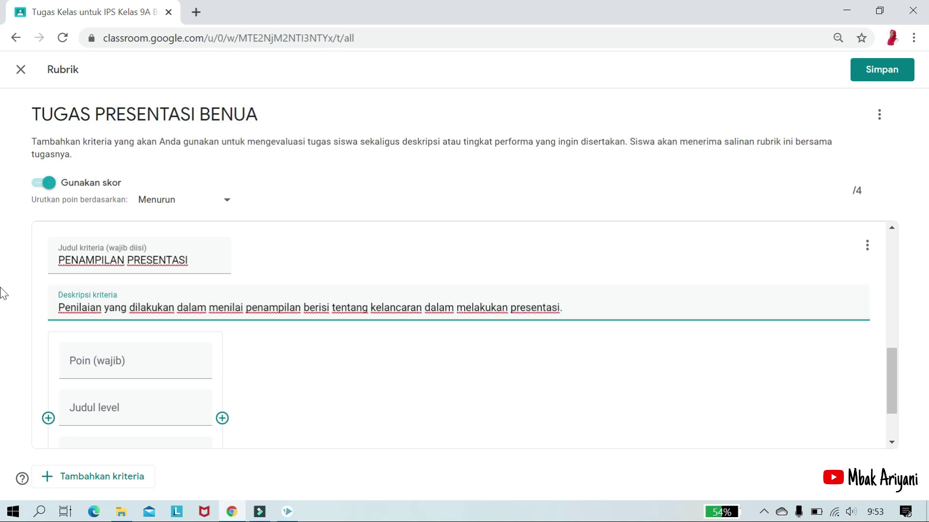
Step: Create a 3-point 'Sangat Lancar' level described 'Siswa sangat lancar dalam melakukan presentasi.'
{"action": "key", "text": "Tab"}
{"action": "type", "text": "3"}
{"action": "key", "text": "Tab"}
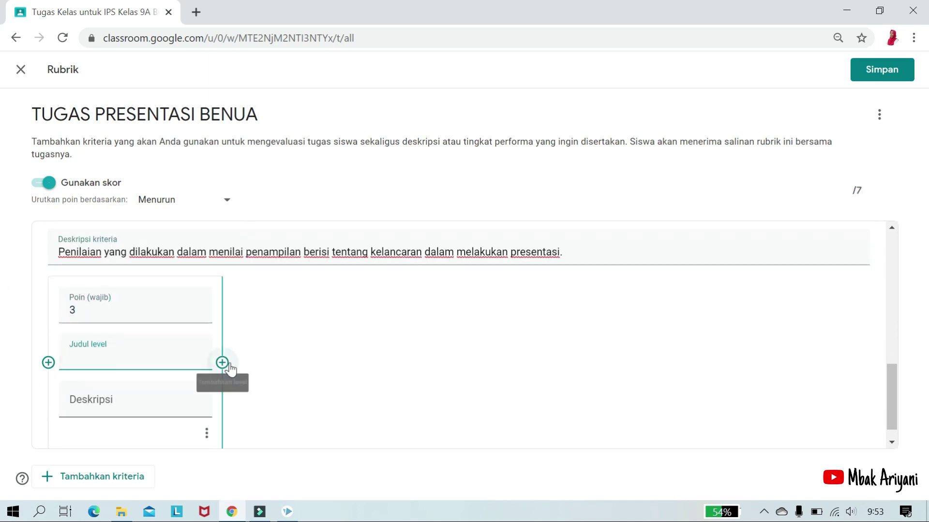
{"action": "type", "text": "Sangat Lancar"}
{"action": "key", "text": "Tab"}
{"action": "type", "text": "Siswa sangat lancar dalam melakukan pres"}
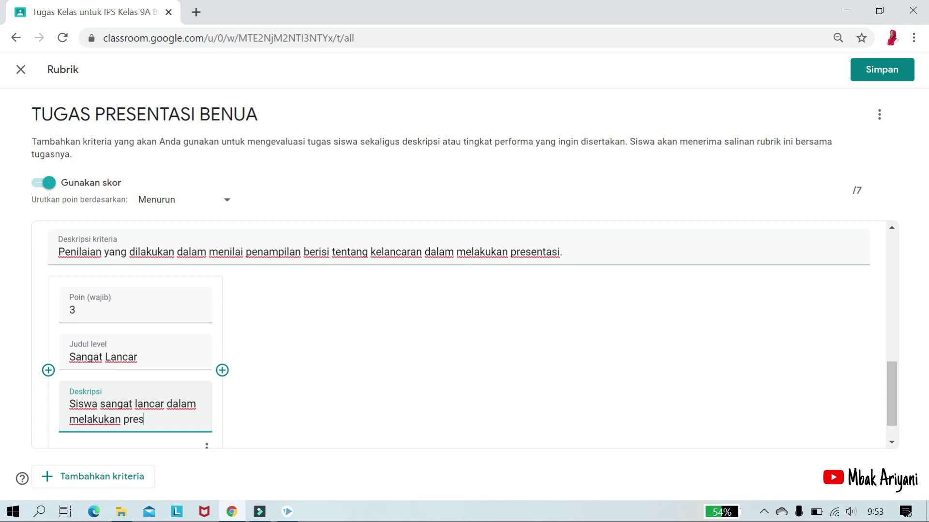
{"action": "type", "text": "entasi."}
{"action": "key", "text": "ctrl+a"}
{"action": "key", "text": "ctrl+c"}
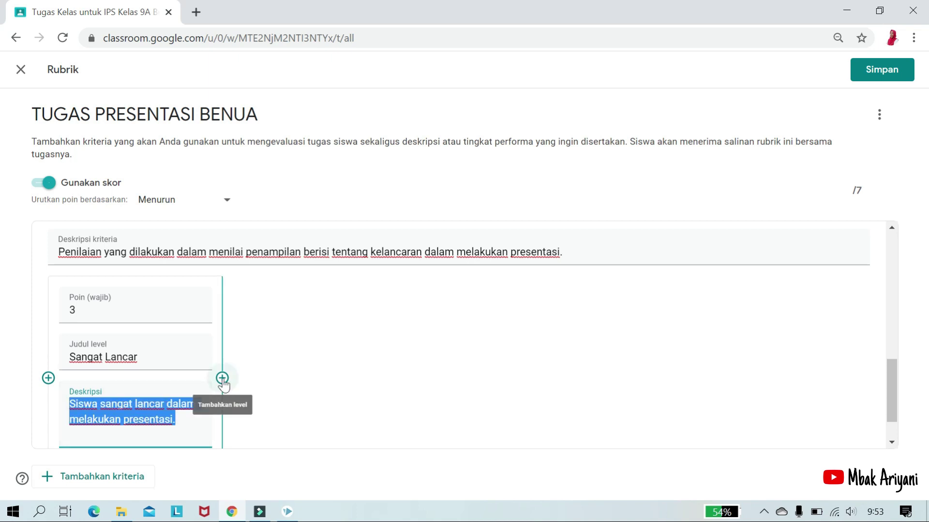
Step: Add a 2-point 'Lancar' level with the same description minus 'sangat'
{"action": "left_click", "coordinate": [222, 378]}
{"action": "type", "text": "2"}
{"action": "key", "text": "Tab"}
{"action": "type", "text": "Lancar"}
{"action": "key", "text": "Tab"}
{"action": "key", "text": "ctrl+v"}
{"action": "double_click", "coordinate": [288, 373]}
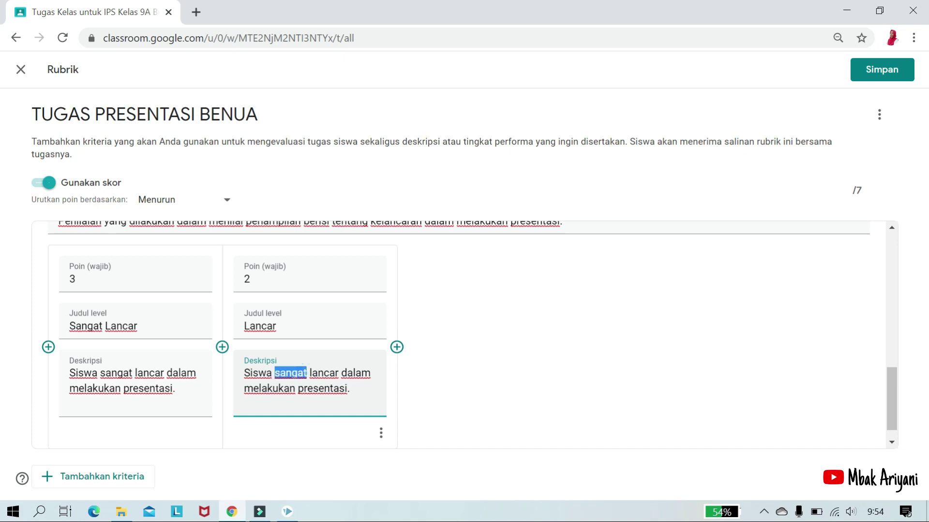
{"action": "key", "text": "BackSpace"}
Step: Add a third level titled 'Kurang Lancar' and rename the second 'Cukup Lancar', adding 'cukup' to its description
{"action": "left_click", "coordinate": [396, 347]}
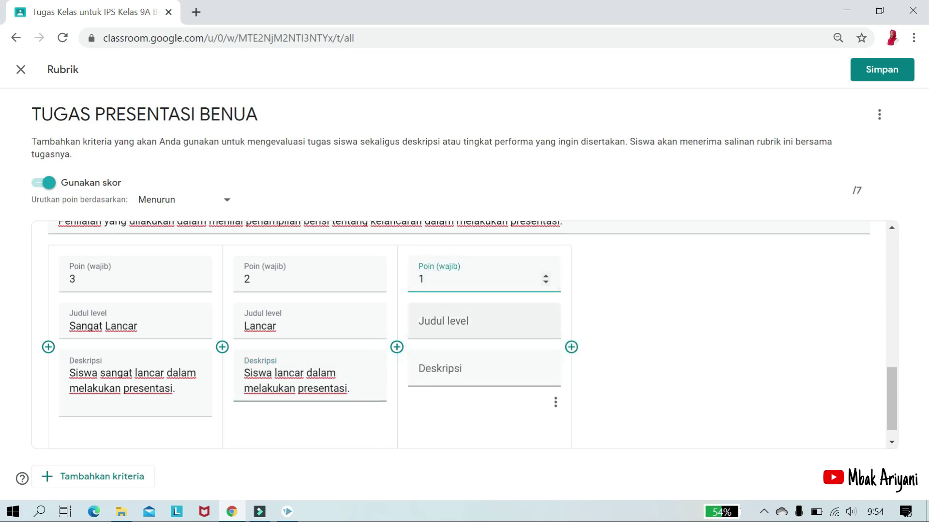
{"action": "key", "text": "Tab"}
{"action": "type", "text": "K"}
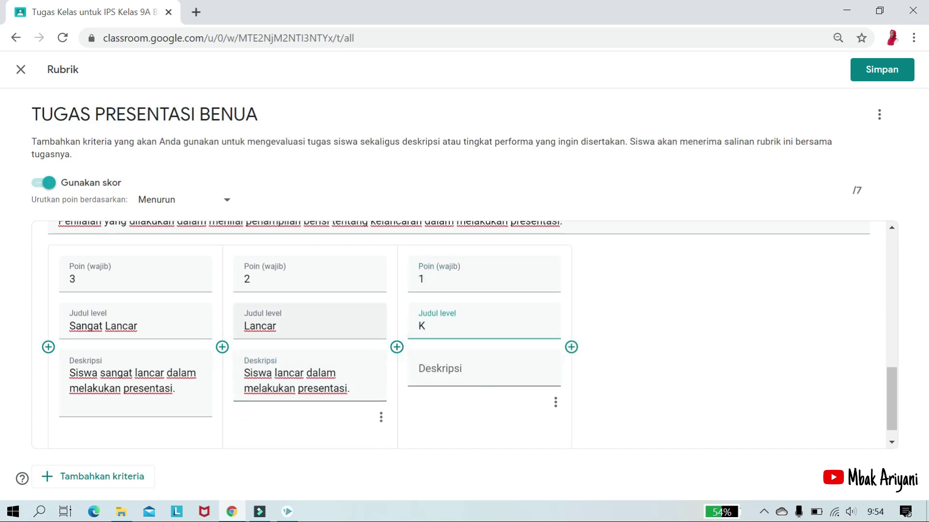
{"action": "type", "text": "urang Lancar"}
{"action": "left_click", "coordinate": [244, 326]}
{"action": "type", "text": "Cukup"}
{"action": "left_click", "coordinate": [278, 373]}
{"action": "type", "text": "cukup"}
Step: Describe the Kurang Lancar level as 'Siswa kurang lancar dalam melakukan presentasi.'
{"action": "left_click", "coordinate": [460, 372]}
{"action": "type", "text": "K"}
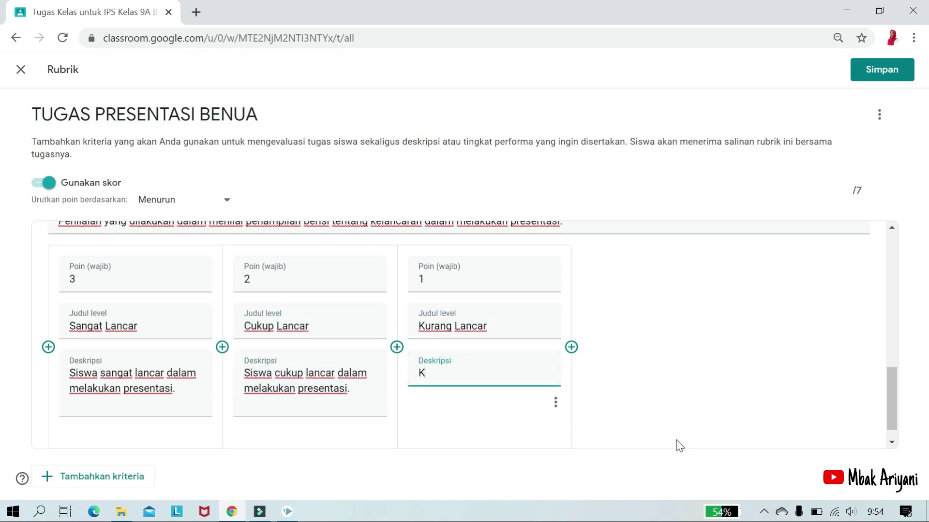
{"action": "key", "text": "BackSpace"}
{"action": "key", "text": "ctrl+v"}
{"action": "left_click_drag", "start_coordinate": [495, 373], "coordinate": [448, 373]}
{"action": "key", "text": "BackSpace"}
{"action": "type", "text": "kurang"}
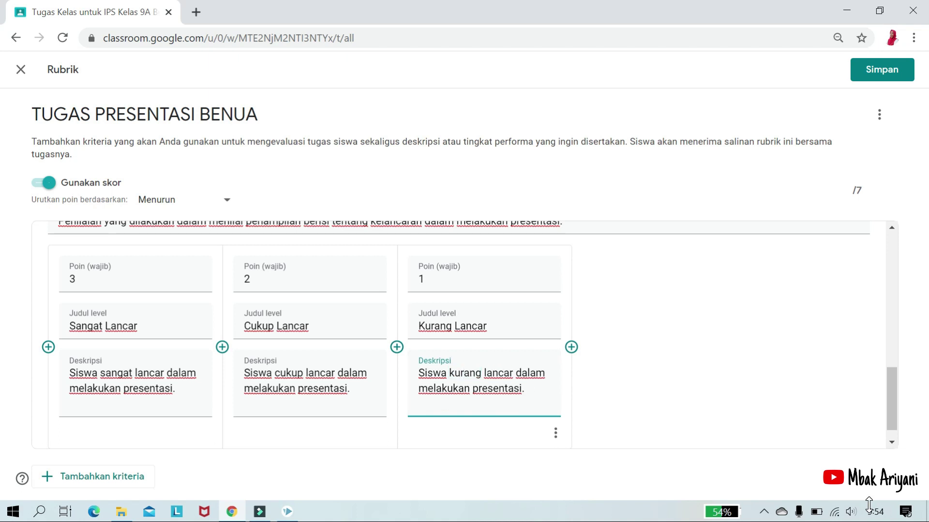
{"action": "scroll", "coordinate": [645, 355], "scroll_direction": "down", "scroll_amount": 1}
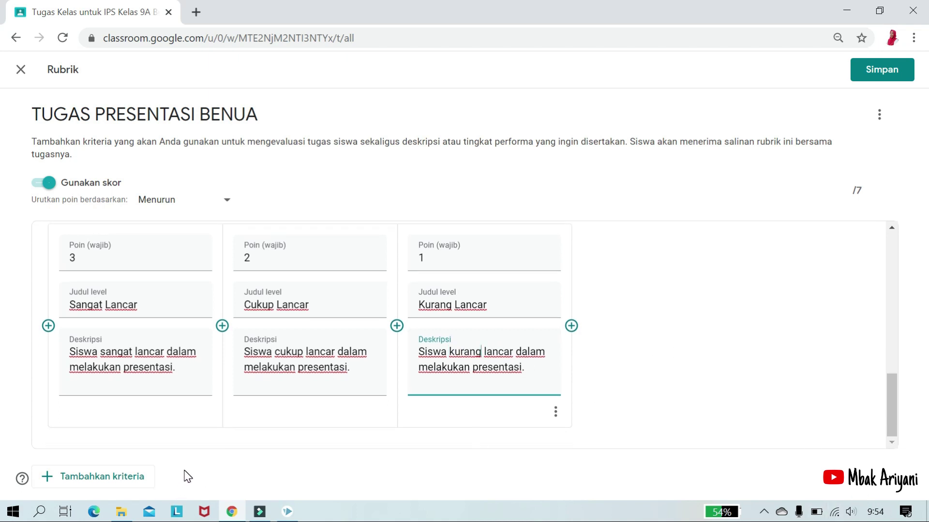
Step: Add a MEDIA PRESENTASI criterion described 'Penilaian ini digunakan untuk menilai penggunaan media presentasi'
{"action": "left_click", "coordinate": [122, 480]}
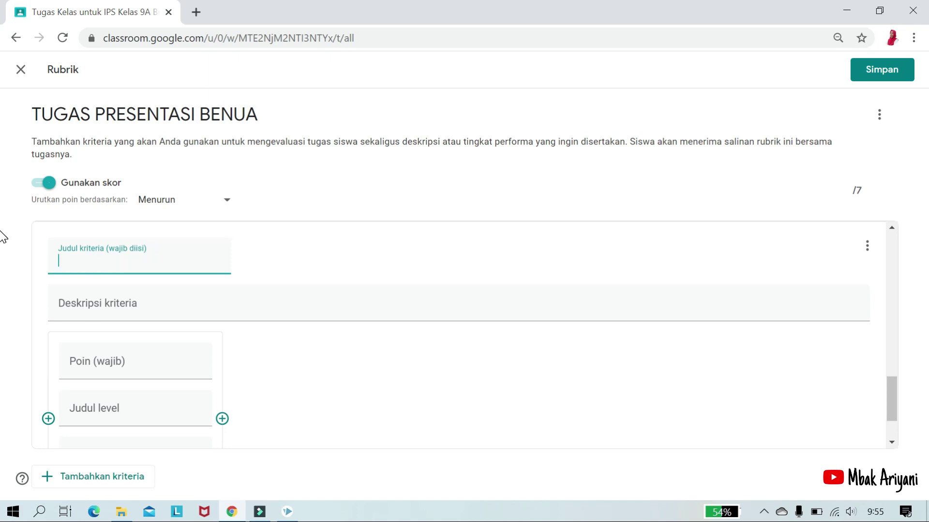
{"action": "type", "text": "MEDIA PRESENTASI"}
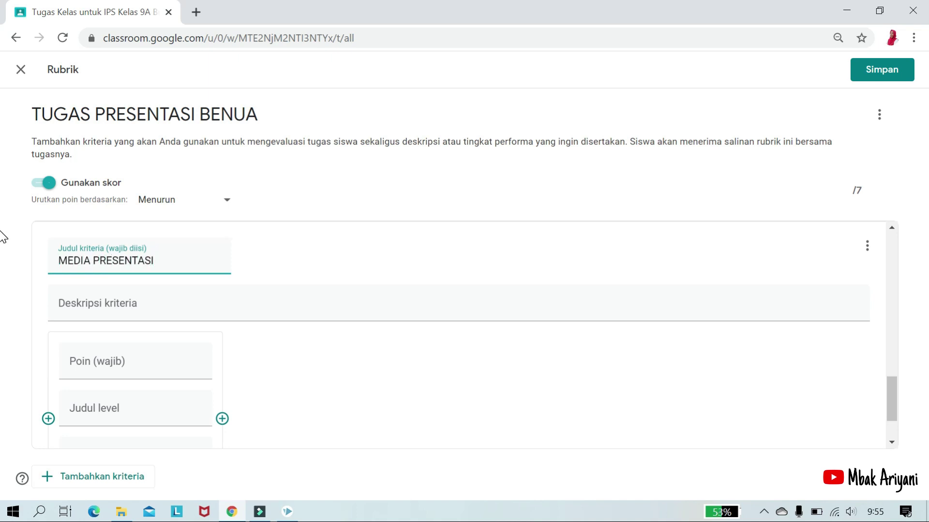
{"action": "left_click", "coordinate": [247, 312]}
{"action": "type", "text": "Penilaian ini digunakan untuk menilai p"}
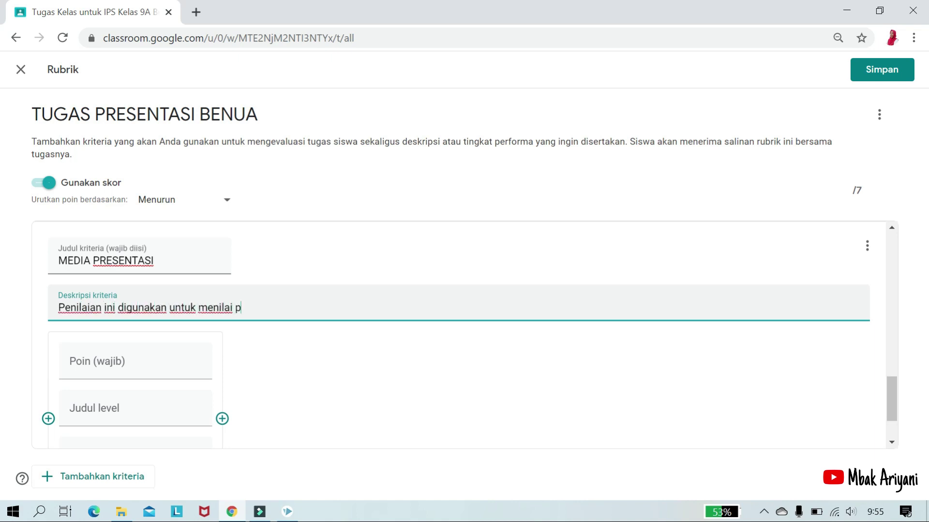
{"action": "type", "text": "enggunaan media presentasi"}
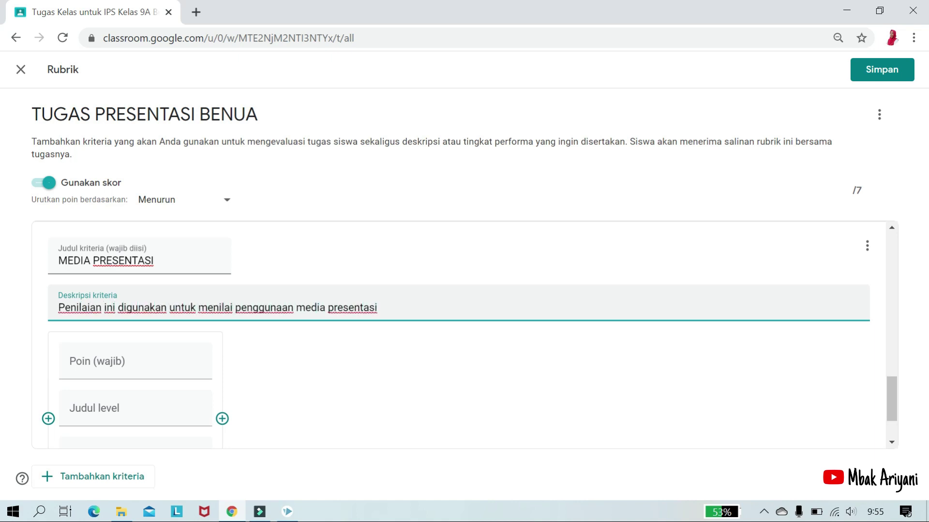
Step: Create a 3-point 'Sangat baik, indah dan rapi' level with its matching student description
{"action": "key", "text": "Tab"}
{"action": "type", "text": "3"}
{"action": "key", "text": "Tab"}
{"action": "type", "text": "Sangat baik, indah dan rapi"}
{"action": "key", "text": "Tab"}
{"action": "type", "text": "Siswa sangat baik, indah dan rapi dalam menggunakan media presentasi"}
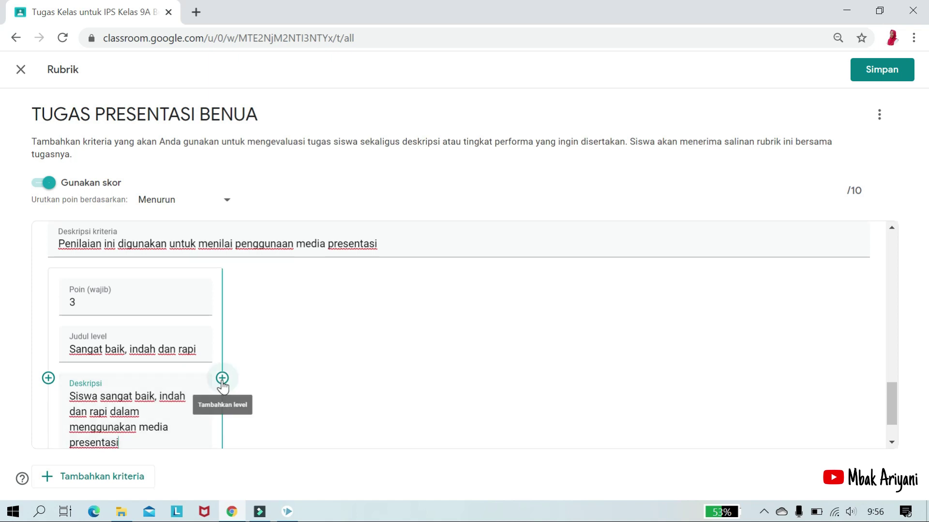
Step: Add a second level titled 'Baik, indah dan rapi' with the first description minus 'sangat'
{"action": "left_click", "coordinate": [222, 378]}
{"action": "left_click_drag", "start_coordinate": [110, 310], "coordinate": [196, 310]}
{"action": "key", "text": "ctrl+c"}
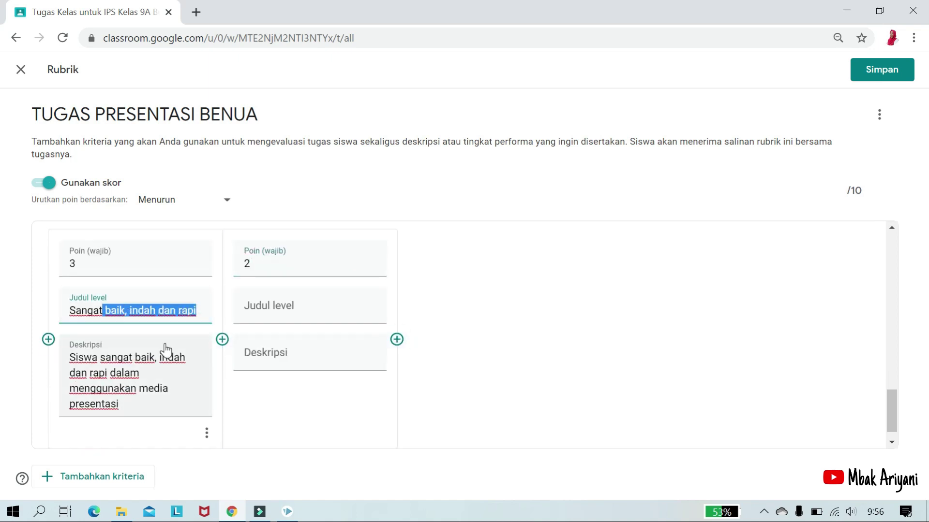
{"action": "left_click", "coordinate": [302, 306]}
{"action": "key", "text": "ctrl+v"}
{"action": "type", "text": "B"}
{"action": "left_click_drag", "start_coordinate": [118, 407], "coordinate": [69, 355]}
{"action": "key", "text": "ctrl+c"}
{"action": "left_click", "coordinate": [300, 353]}
{"action": "key", "text": "ctrl+v"}
{"action": "double_click", "coordinate": [284, 358]}
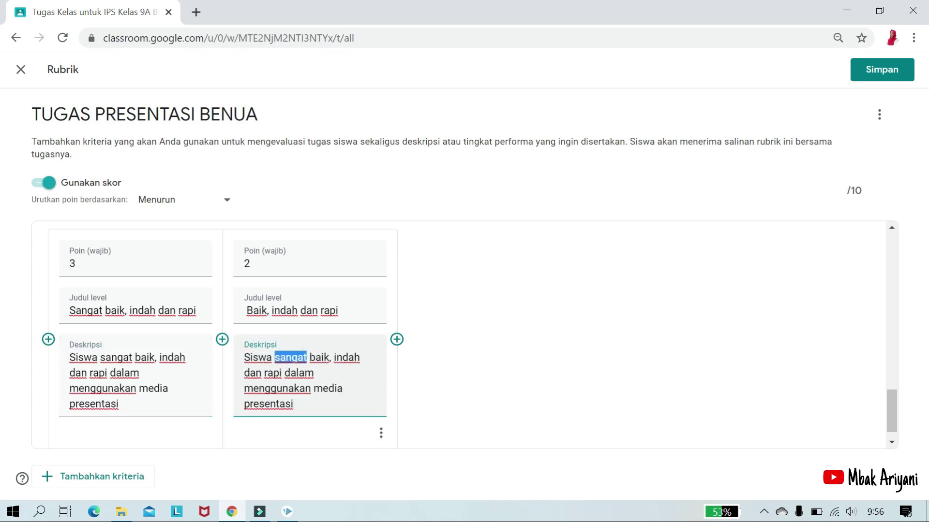
{"action": "key", "text": "BackSpace"}
Step: Add a 1-point third level titled 'Cukup baik, indah dan rapi'
{"action": "left_click", "coordinate": [396, 339]}
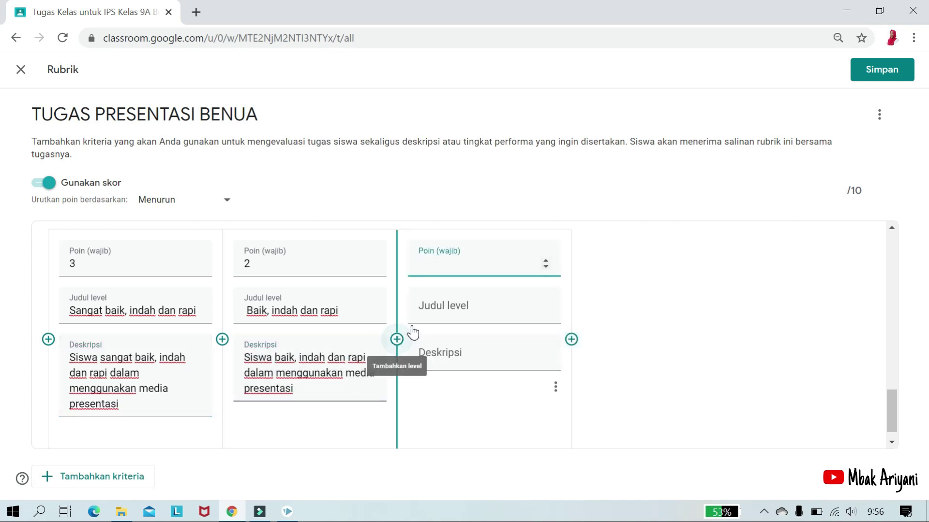
{"action": "type", "text": "1"}
{"action": "triple_click", "coordinate": [292, 310]}
{"action": "key", "text": "ctrl+c"}
{"action": "left_click", "coordinate": [481, 306]}
{"action": "key", "text": "ctrl+v"}
{"action": "key", "text": "Home"}
{"action": "key", "text": "Delete"}
{"action": "type", "text": "Cukup b"}
Step: Describe the third level as 'Siswa cukup baik, indah dan rapi dalam menggunakan media presentasi'
{"action": "triple_click", "coordinate": [310, 372]}
{"action": "key", "text": "ctrl+c"}
{"action": "left_click", "coordinate": [432, 355]}
{"action": "key", "text": "ctrl+v"}
{"action": "left_click", "coordinate": [446, 358]}
{"action": "type", "text": "cuku"}
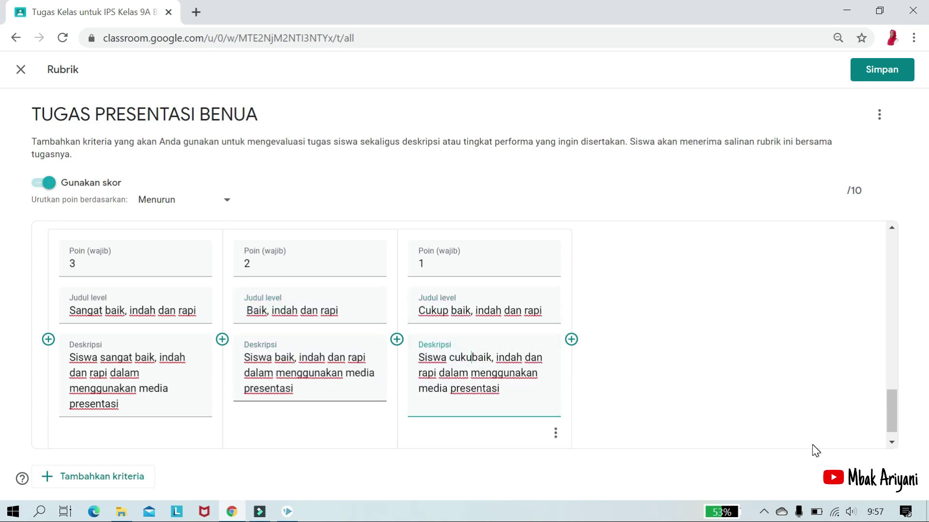
{"action": "type", "text": "p"}
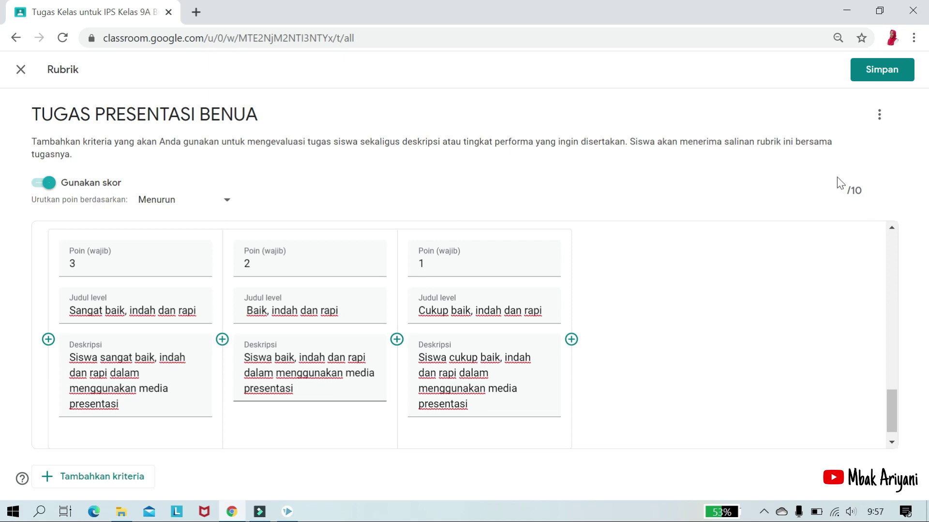
Step: Save the rubric and change the assignment's points from 100 to 10
{"action": "left_click", "coordinate": [885, 73]}
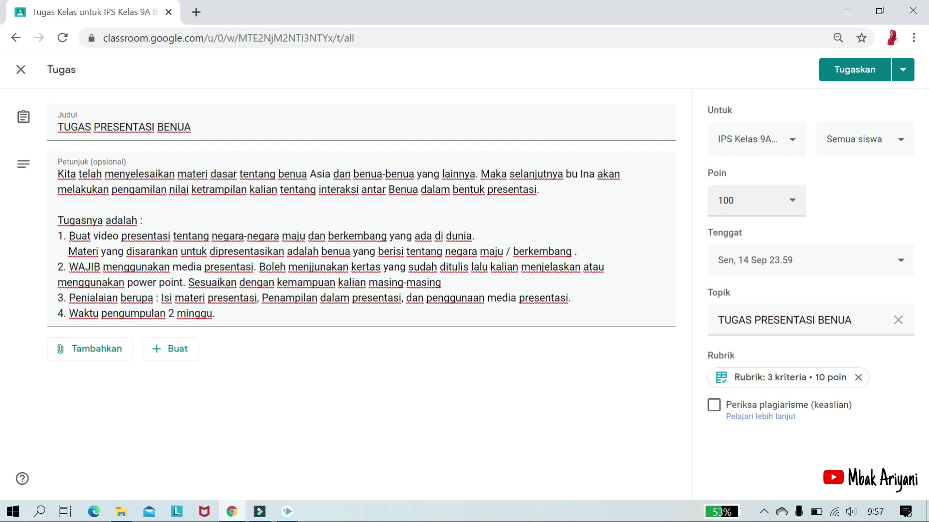
{"action": "left_click", "coordinate": [790, 203]}
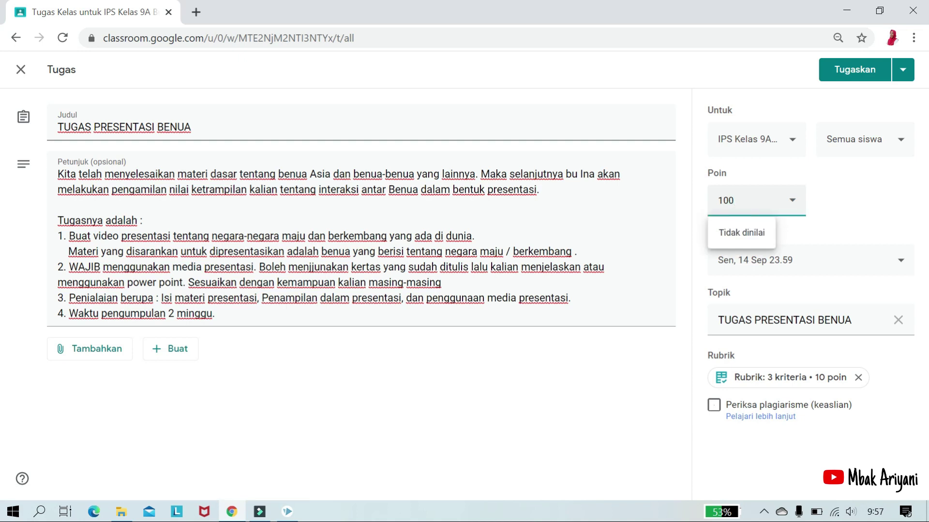
{"action": "key", "text": "BackSpace"}
{"action": "left_click", "coordinate": [838, 205]}
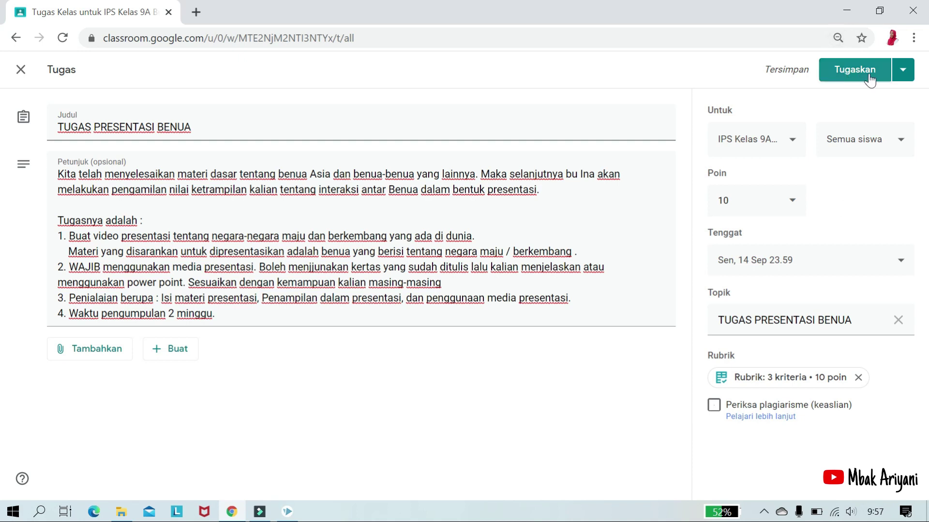
Step: Post the assignment to the class
{"action": "left_click", "coordinate": [903, 73]}
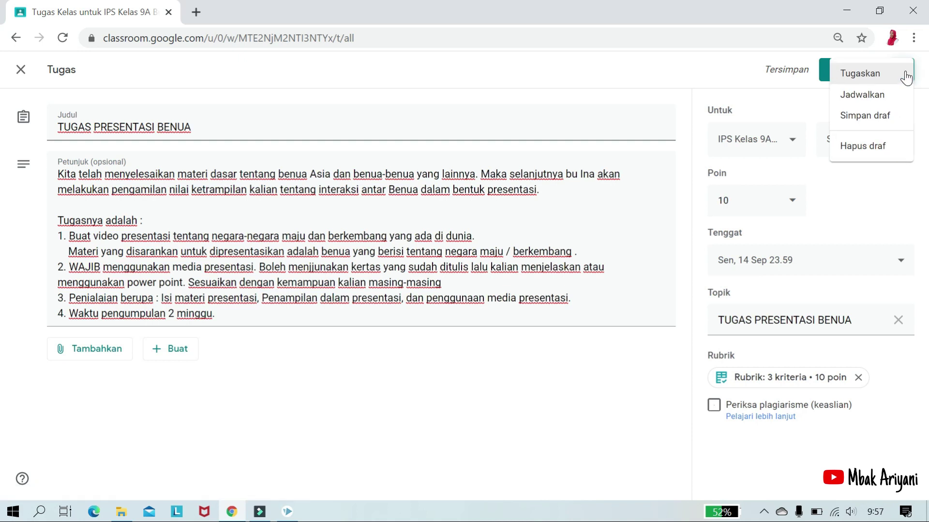
{"action": "left_click", "coordinate": [694, 77]}
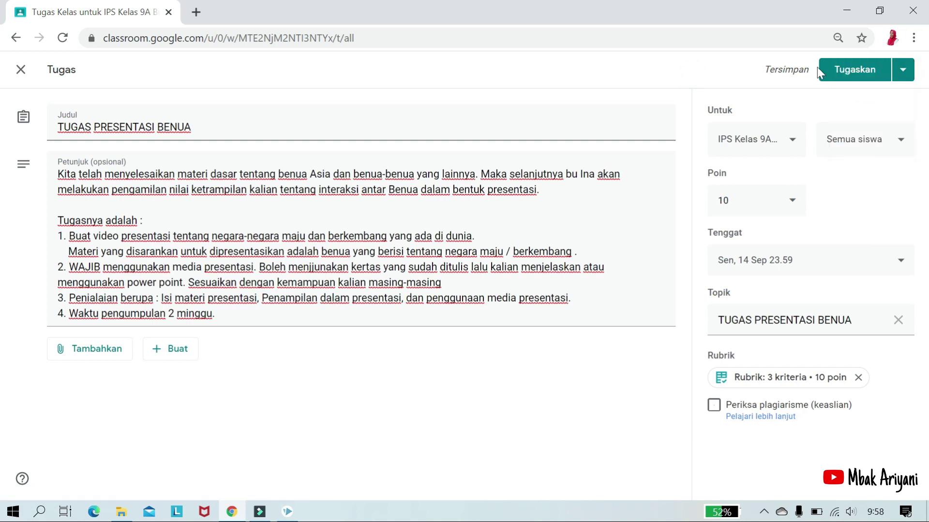
{"action": "left_click", "coordinate": [856, 77]}
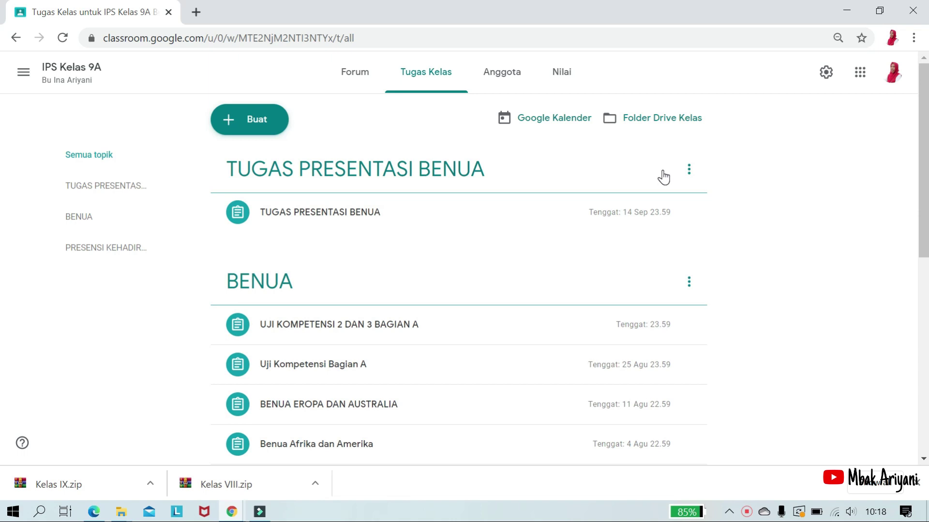
Step: Open TUGAS PRESENTASI BENUA's handed-in work and the Intro bunga.mp4 submission for grading
{"action": "left_click", "coordinate": [377, 182]}
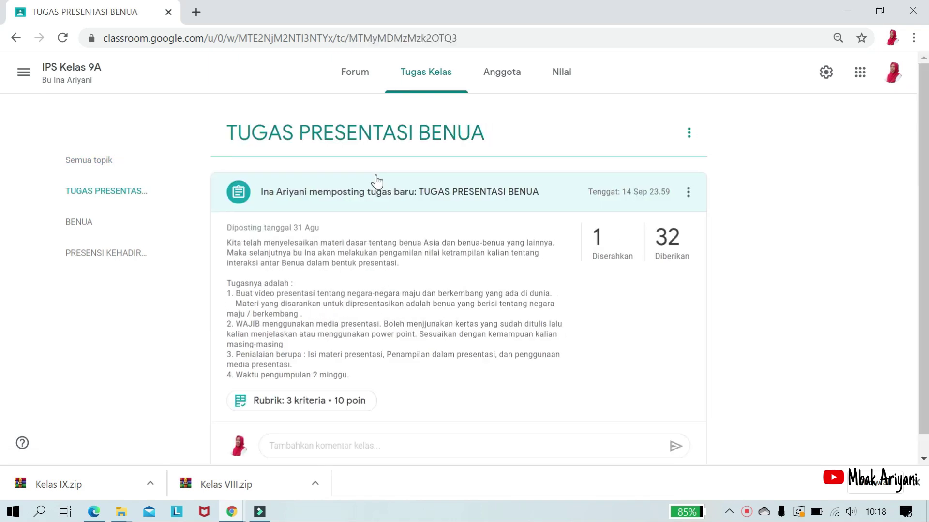
{"action": "left_click", "coordinate": [599, 252]}
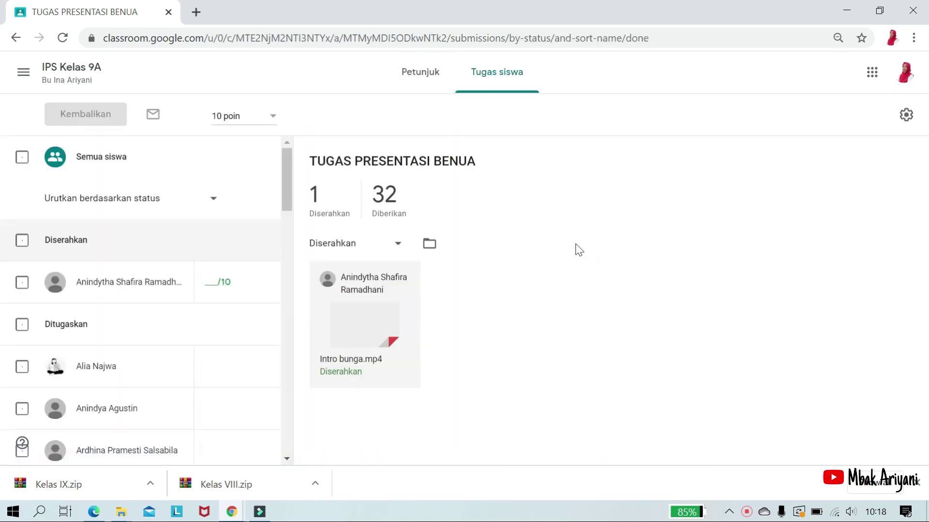
{"action": "left_click", "coordinate": [313, 211]}
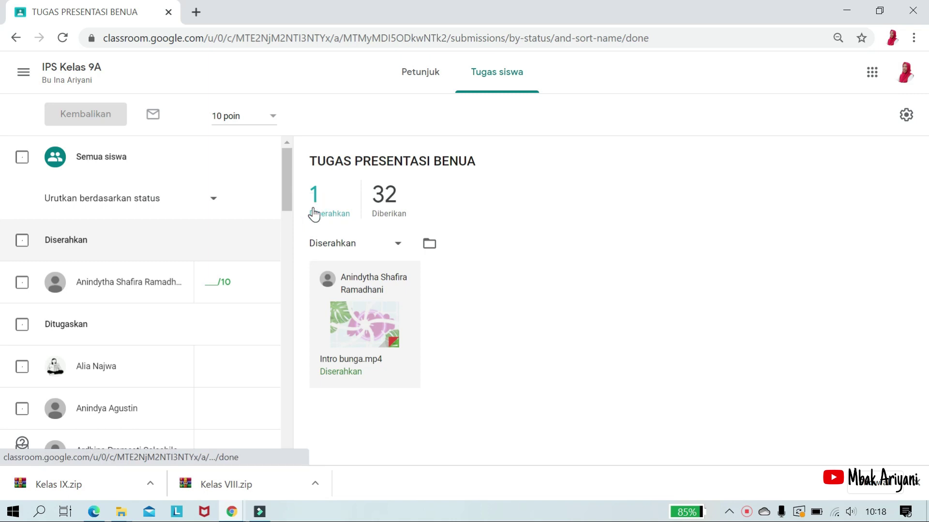
{"action": "left_click", "coordinate": [144, 290]}
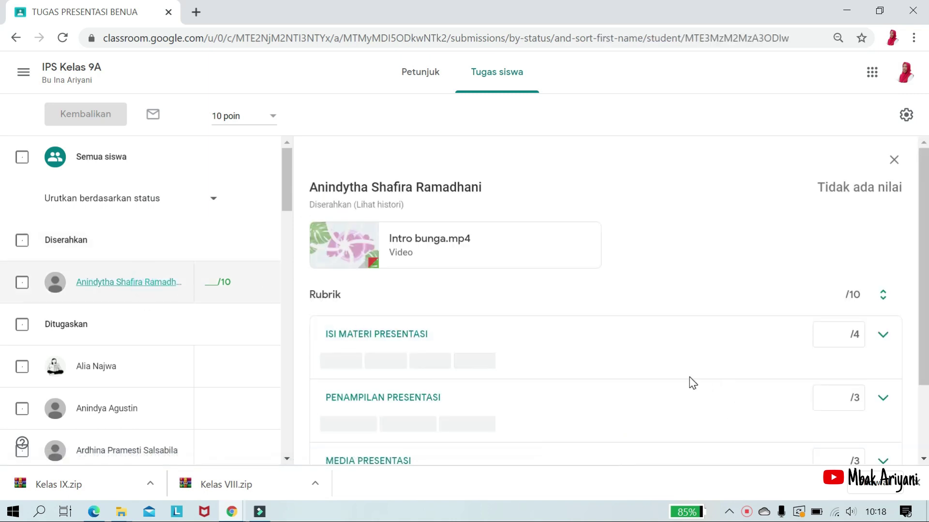
{"action": "scroll", "coordinate": [690, 382], "scroll_direction": "down", "scroll_amount": 1}
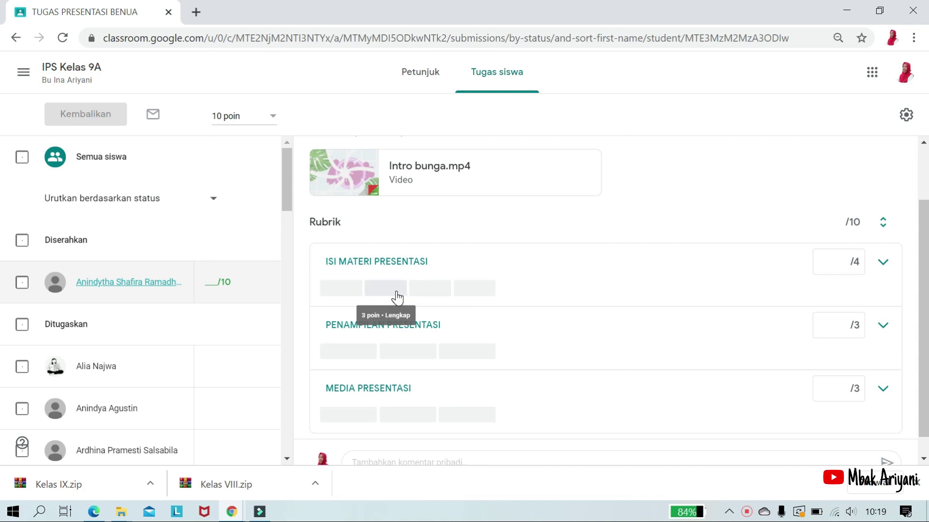
Step: Score the rubric 3 for ISI MATERI, 3 for PENAMPILAN and 2 for MEDIA PRESENTASI
{"action": "left_click", "coordinate": [397, 296]}
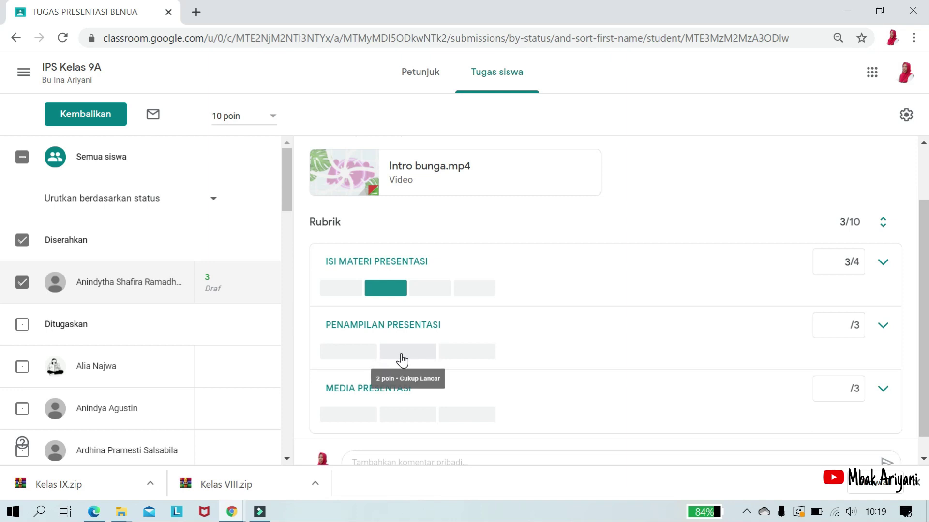
{"action": "left_click", "coordinate": [348, 353]}
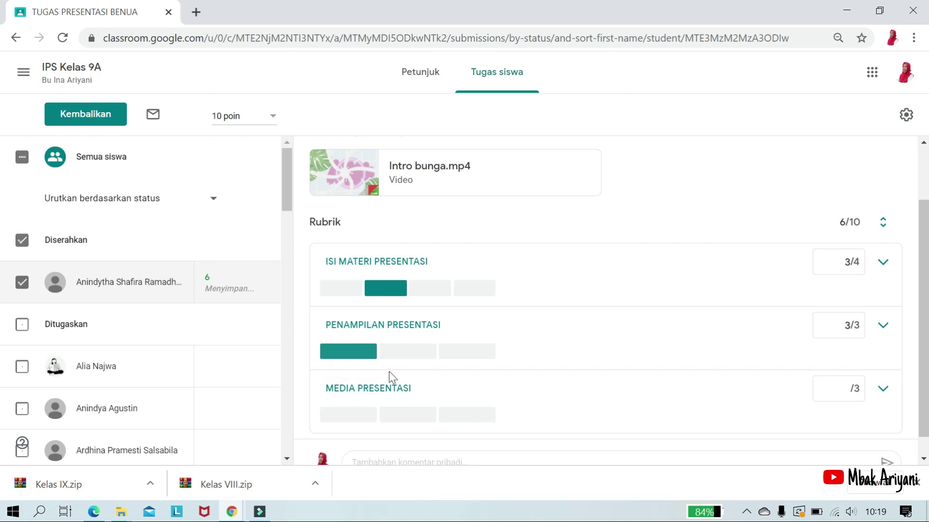
{"action": "scroll", "coordinate": [390, 382], "scroll_direction": "down", "scroll_amount": 1}
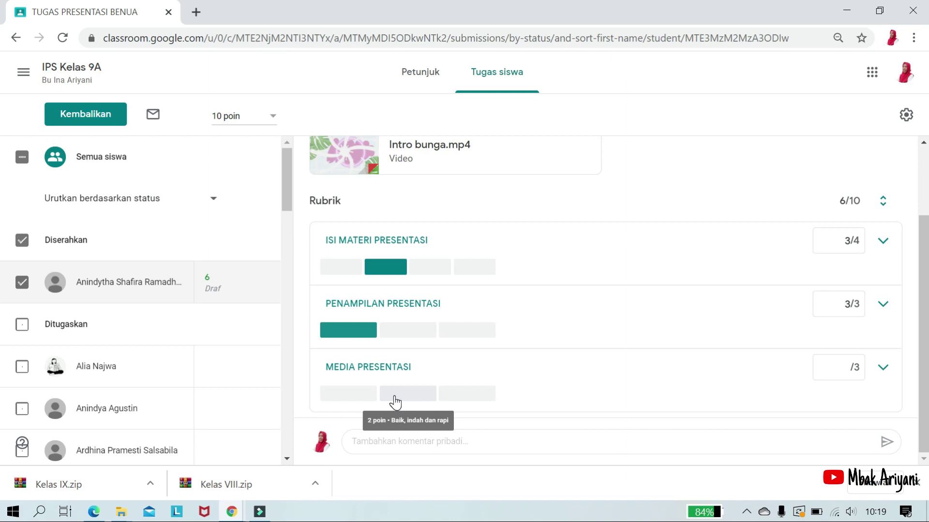
{"action": "left_click", "coordinate": [395, 401]}
{"action": "scroll", "coordinate": [634, 416], "scroll_direction": "up", "scroll_amount": 1}
{"action": "scroll", "coordinate": [634, 416], "scroll_direction": "down", "scroll_amount": 2}
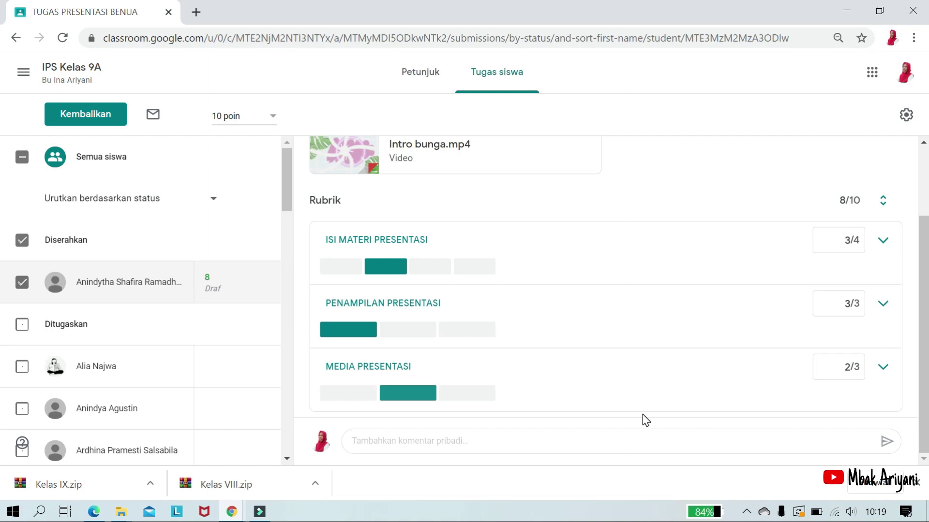
{"action": "scroll", "coordinate": [698, 349], "scroll_direction": "up", "scroll_amount": 2}
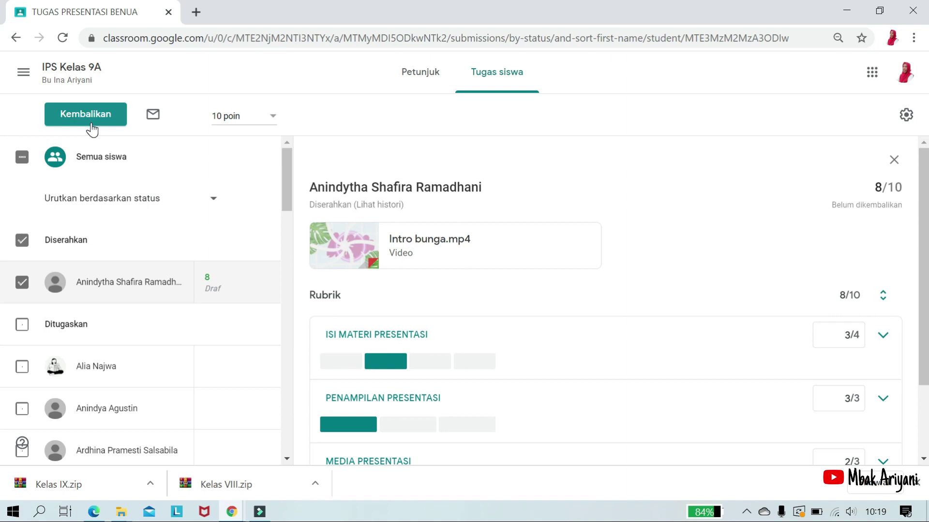
Step: Close the student's grading panel to return to the student work overview
{"action": "left_click", "coordinate": [894, 160]}
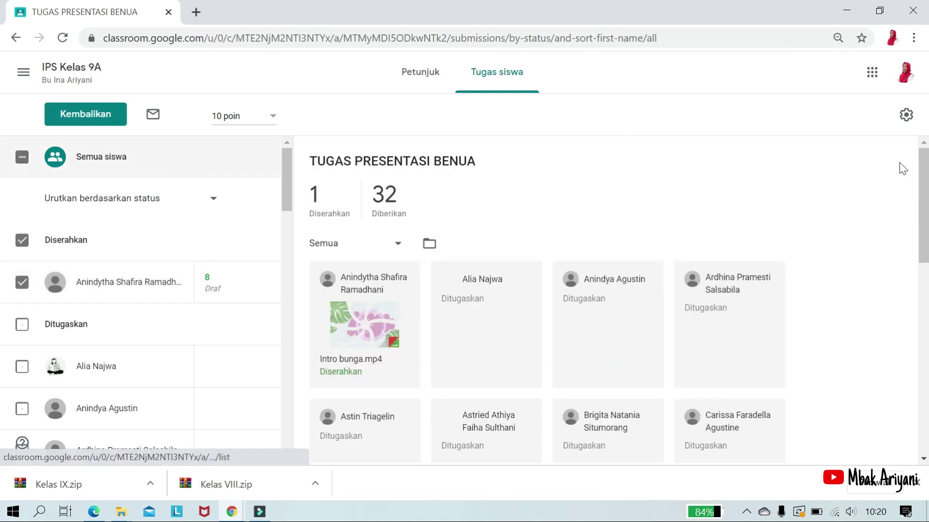